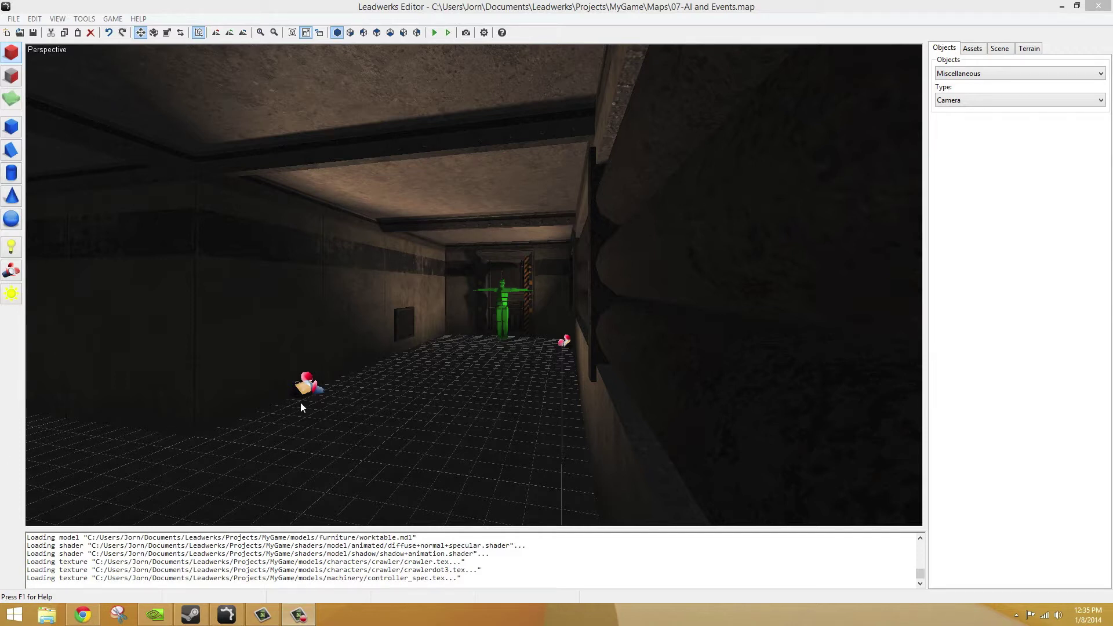
Run the 07-AI and Events map and walk through the dark corridors to the large hall, test-firing and reloading the pistol
{"action": "left_click", "coordinate": [447, 33]}
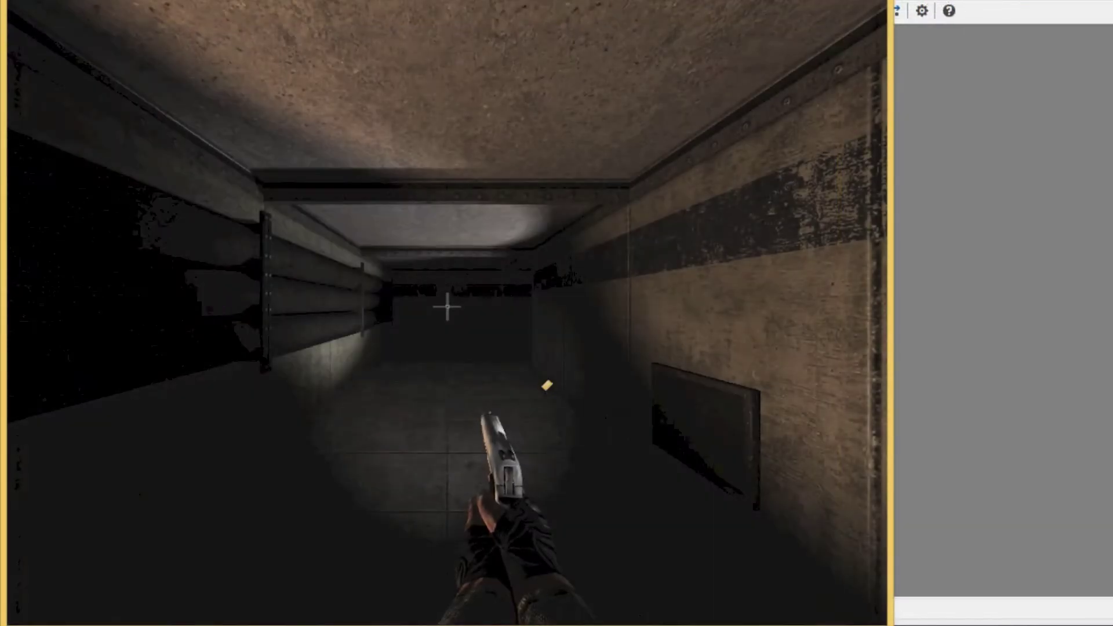
{"action": "key", "text": "w"}
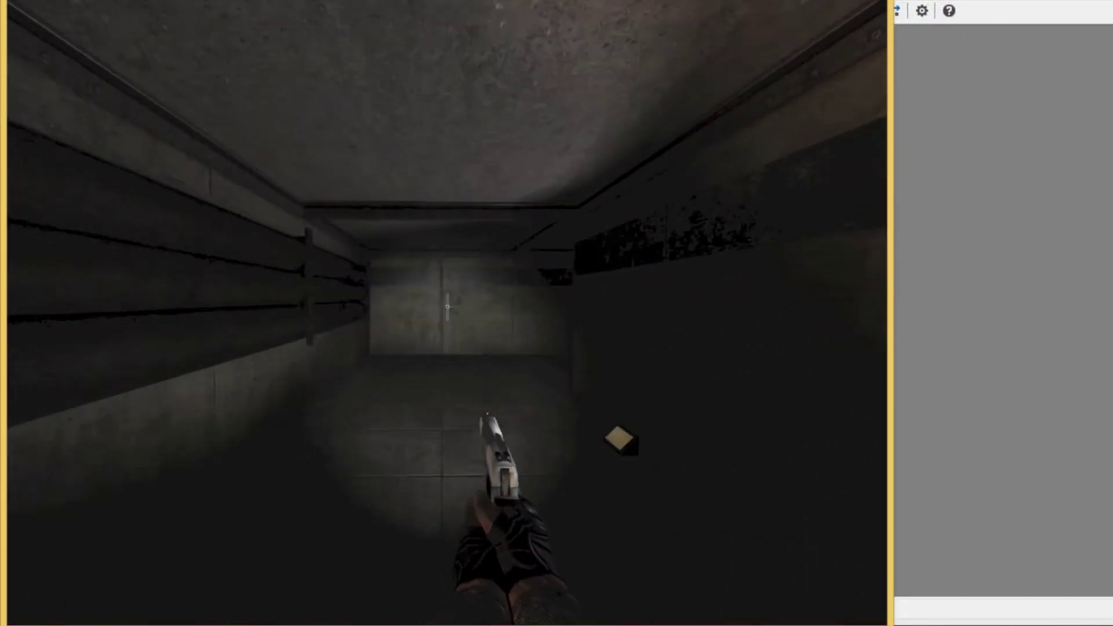
{"action": "key", "text": "w"}
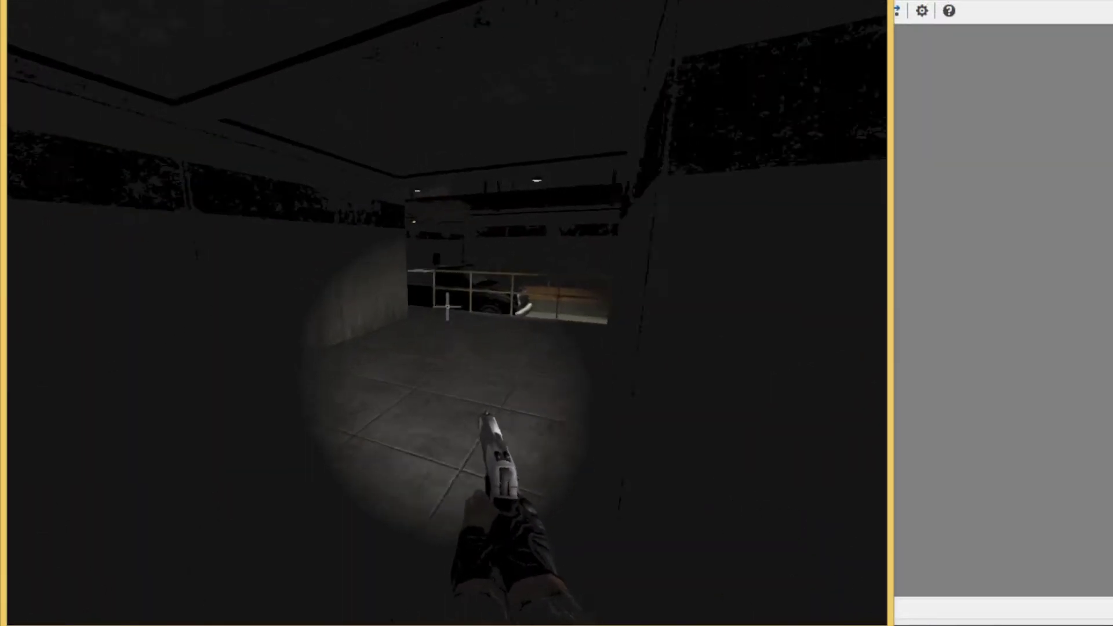
{"action": "key", "text": "w"}
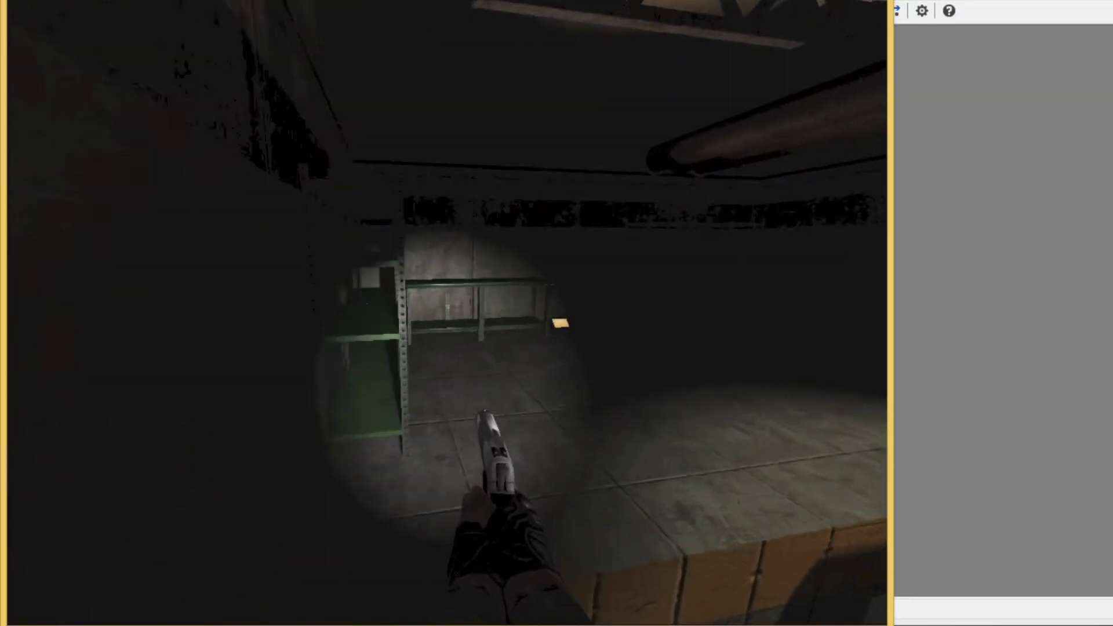
{"action": "key", "text": "w"}
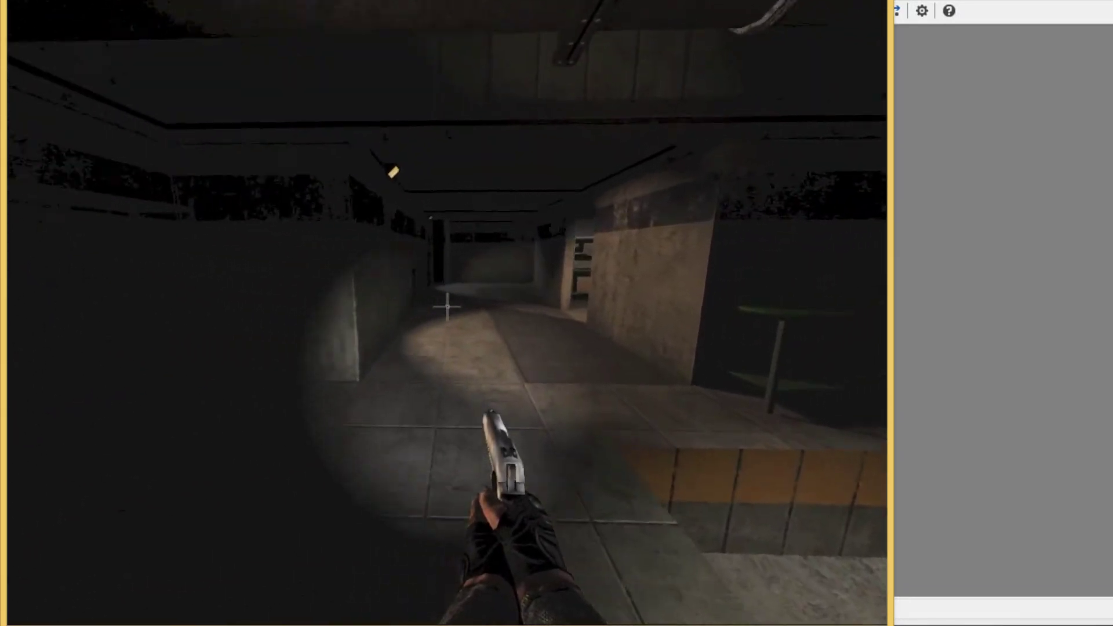
{"action": "key", "text": "w"}
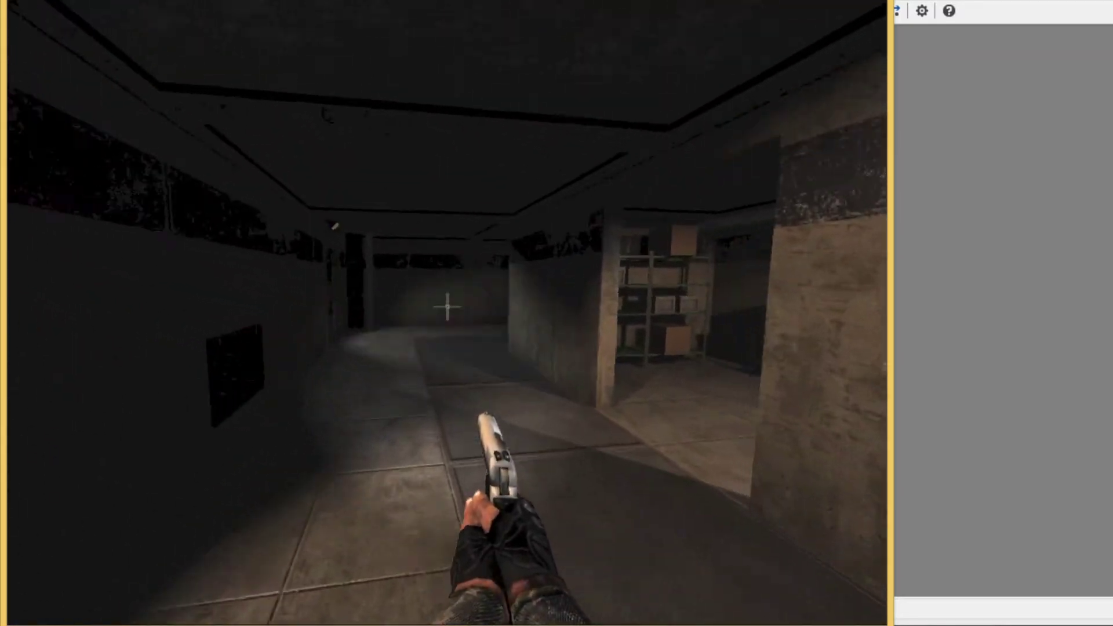
{"action": "key", "text": "w"}
{"action": "left_click", "coordinate": [446, 306]}
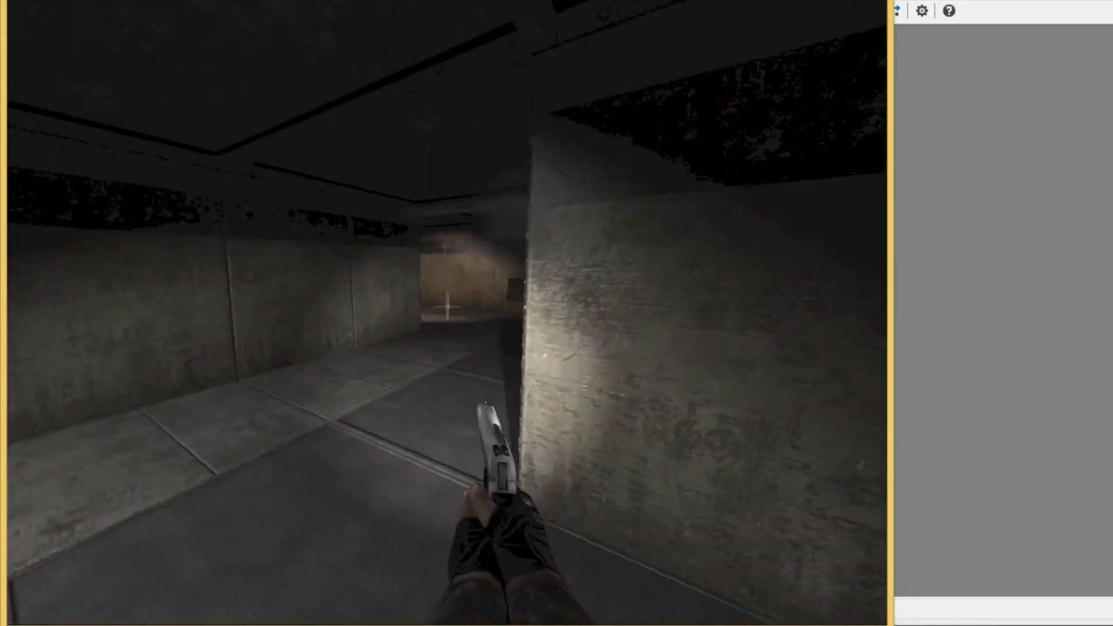
{"action": "left_click", "coordinate": [447, 306]}
{"action": "key", "text": "w"}
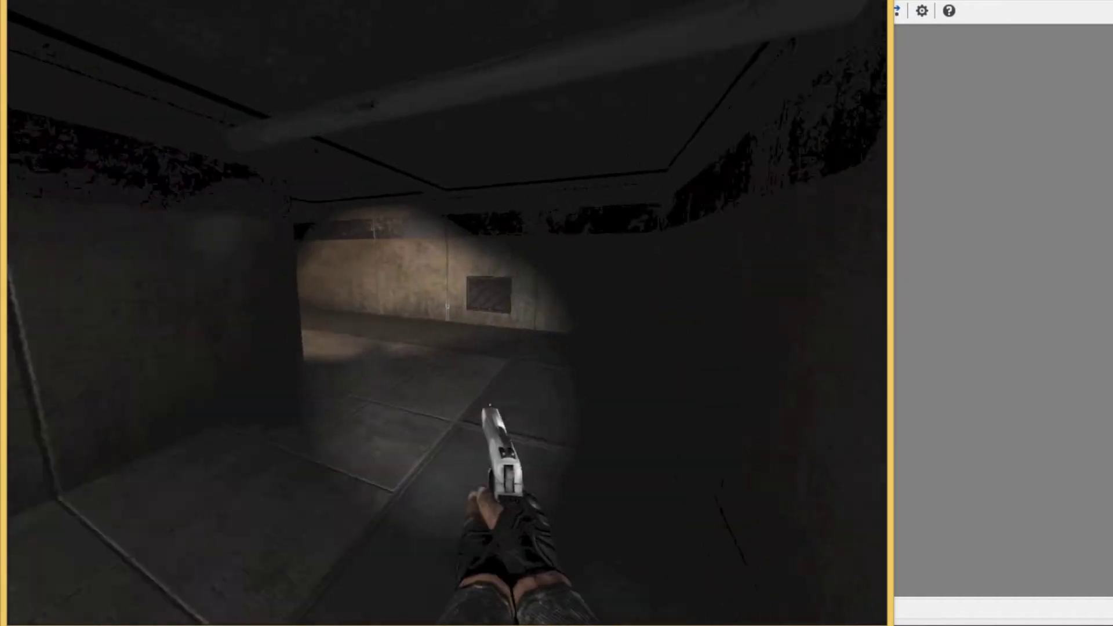
{"action": "key", "text": "w"}
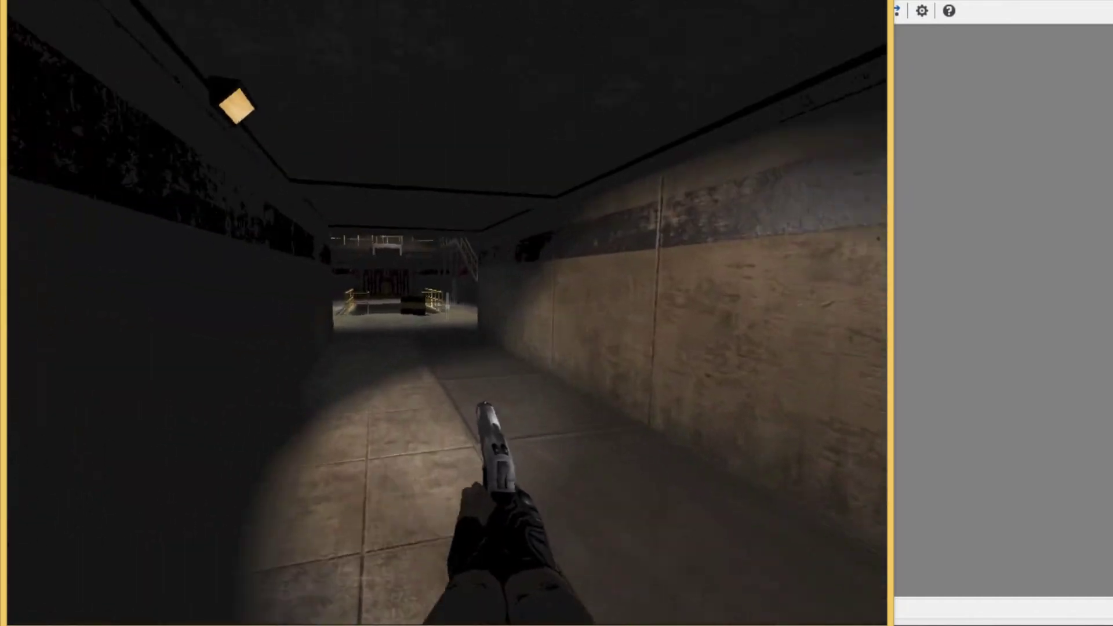
{"action": "key", "text": "r"}
{"action": "key", "text": "w"}
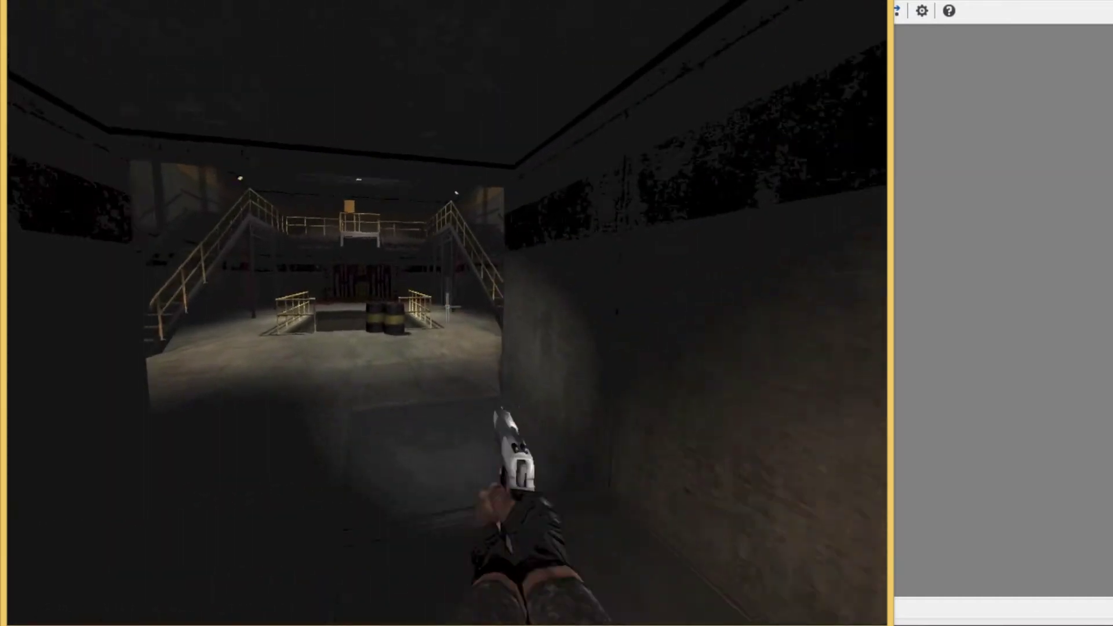
Climb the metal stairs in the large hall and walk along the upper catwalk
{"action": "key", "text": "w"}
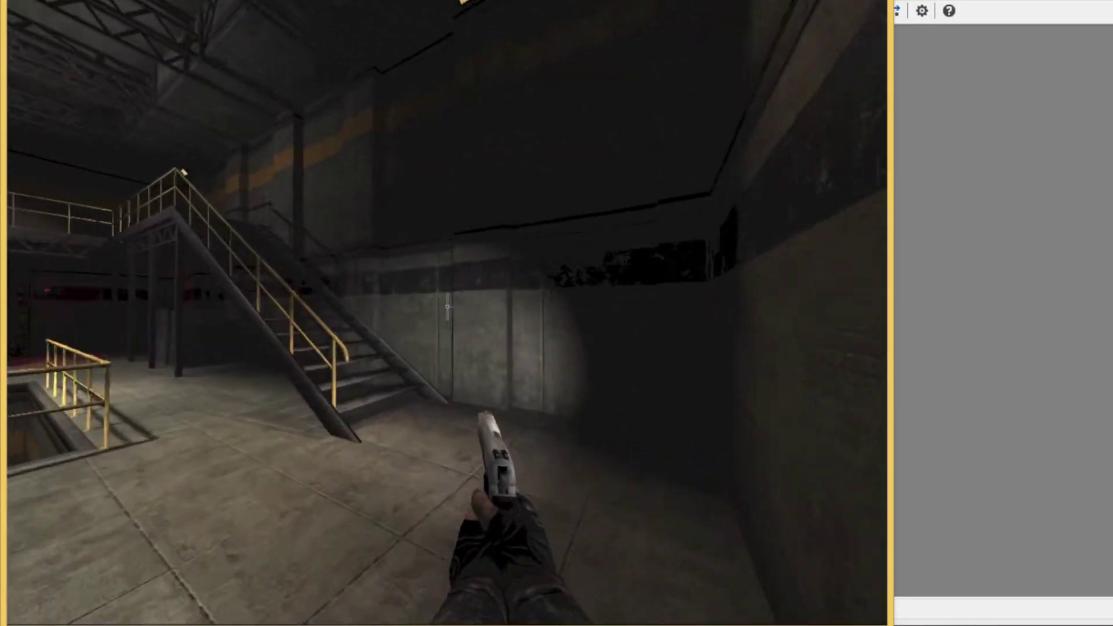
{"action": "key", "text": "w"}
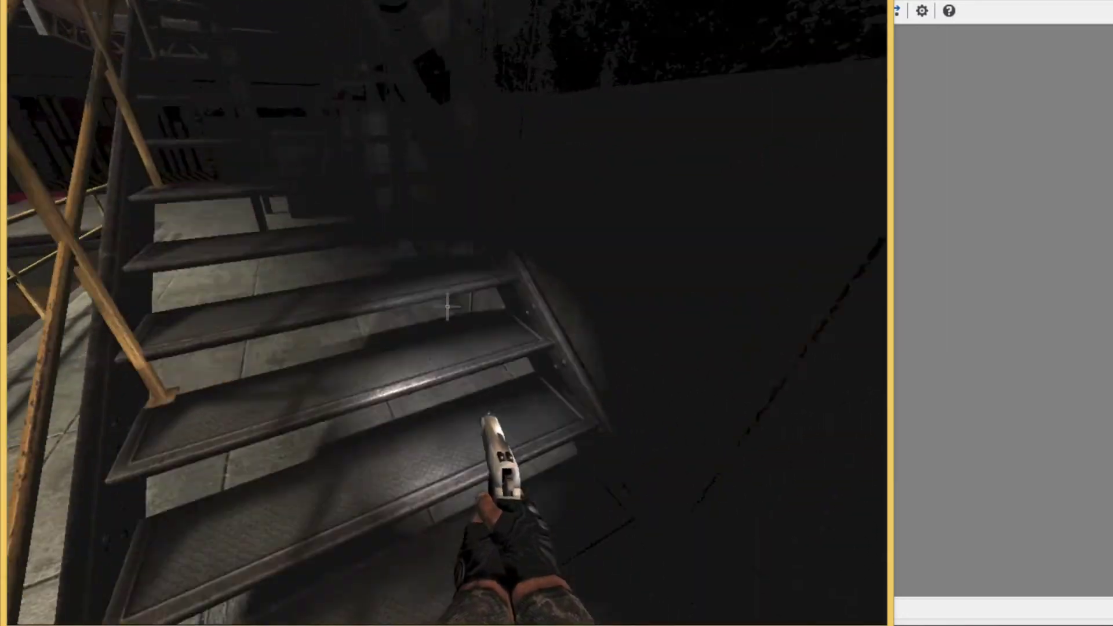
{"action": "key", "text": "w"}
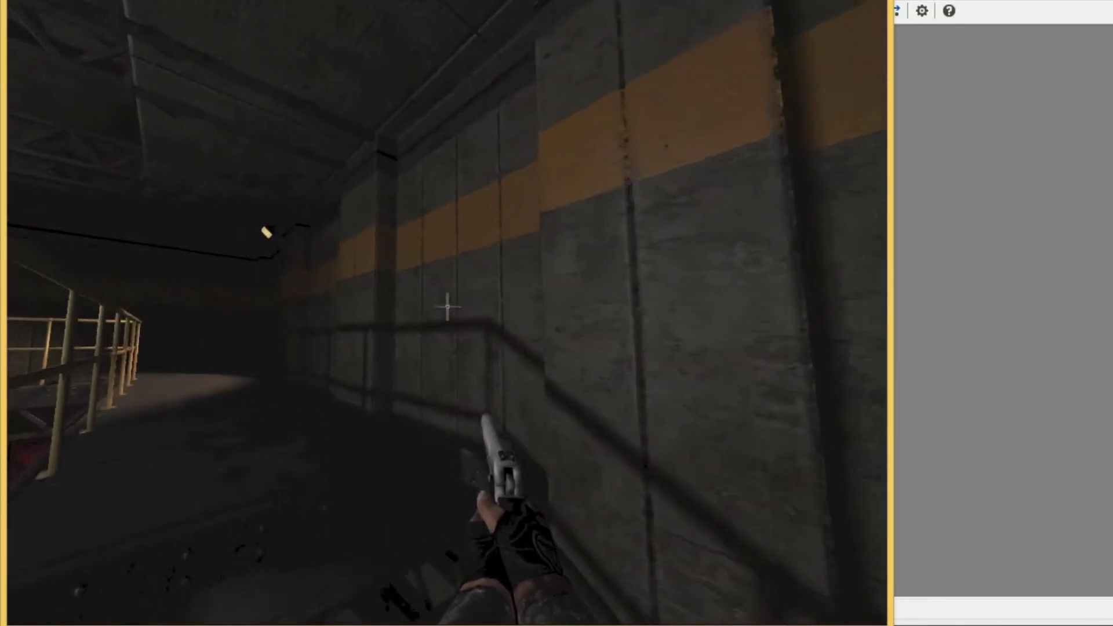
{"action": "key", "text": "w"}
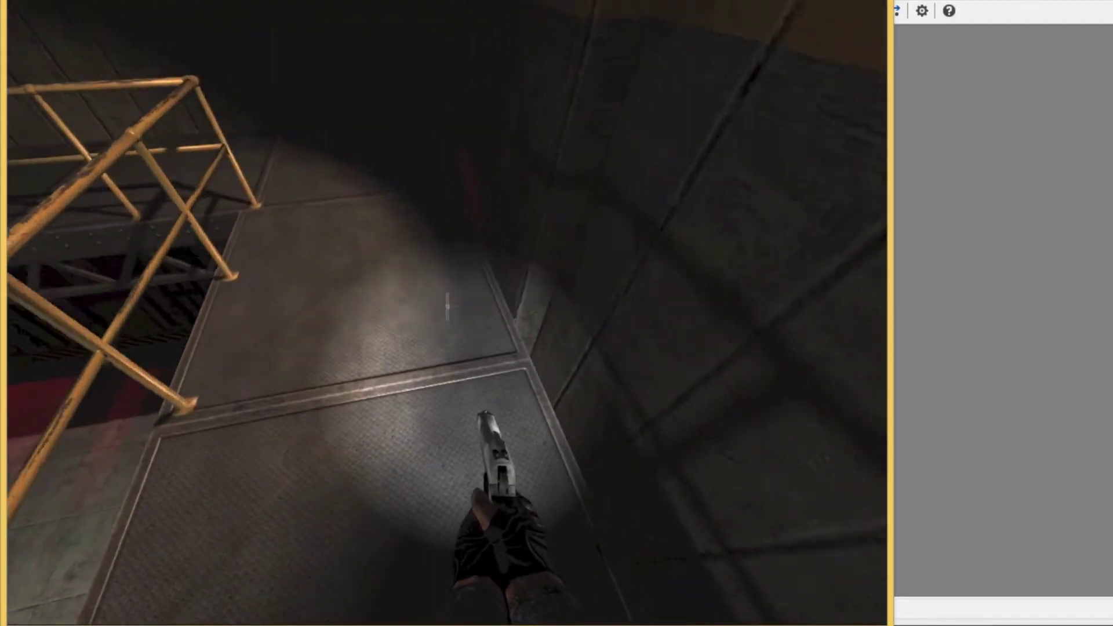
{"action": "key", "text": "w"}
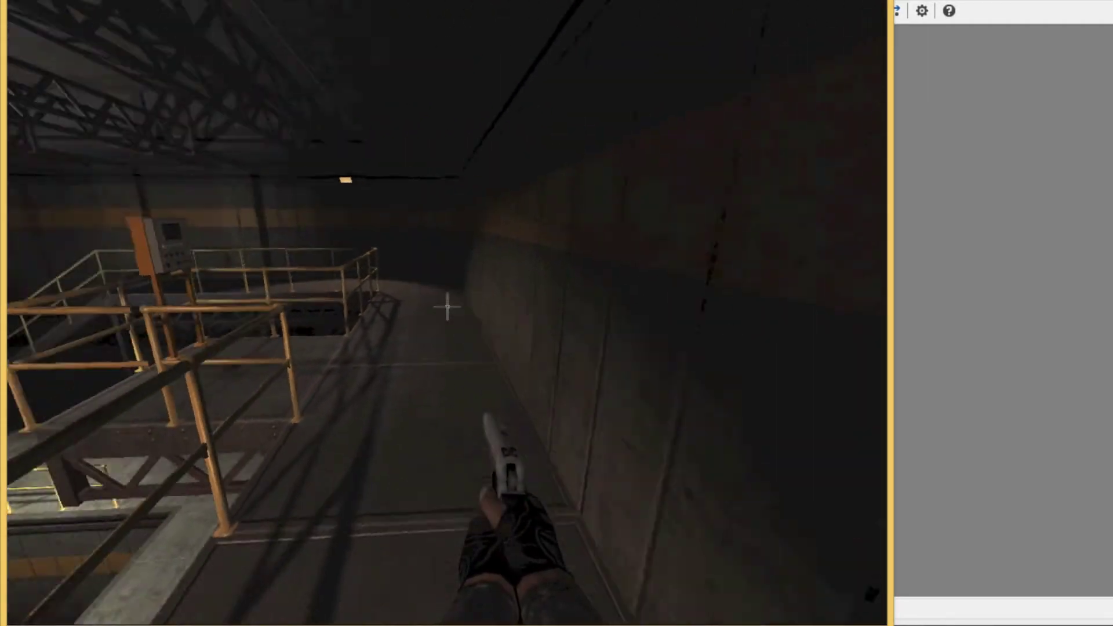
Activate the control panel on the upper platform and shoot at the attacking crawlers from the catwalk
{"action": "key", "text": "d"}
{"action": "key", "text": "a"}
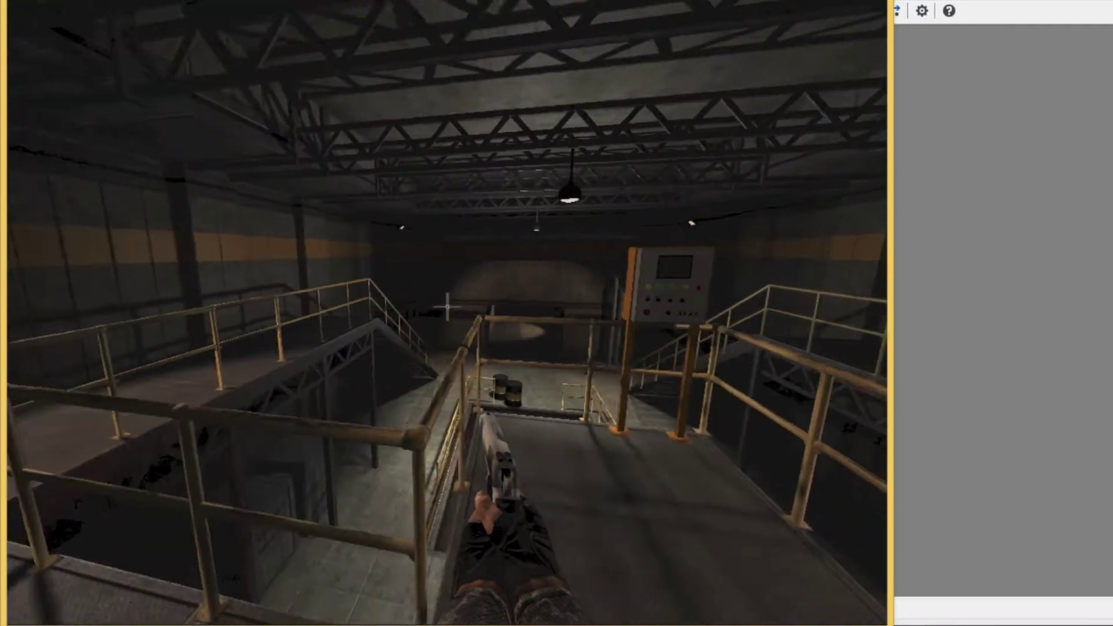
{"action": "key", "text": "d"}
{"action": "key", "text": "w"}
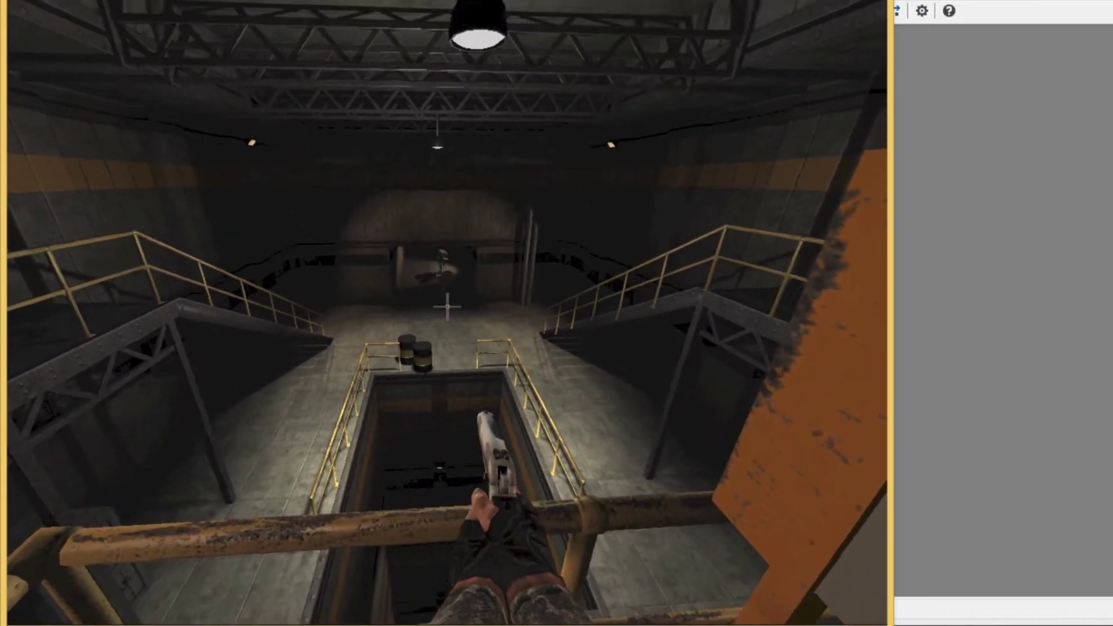
{"action": "key", "text": "s"}
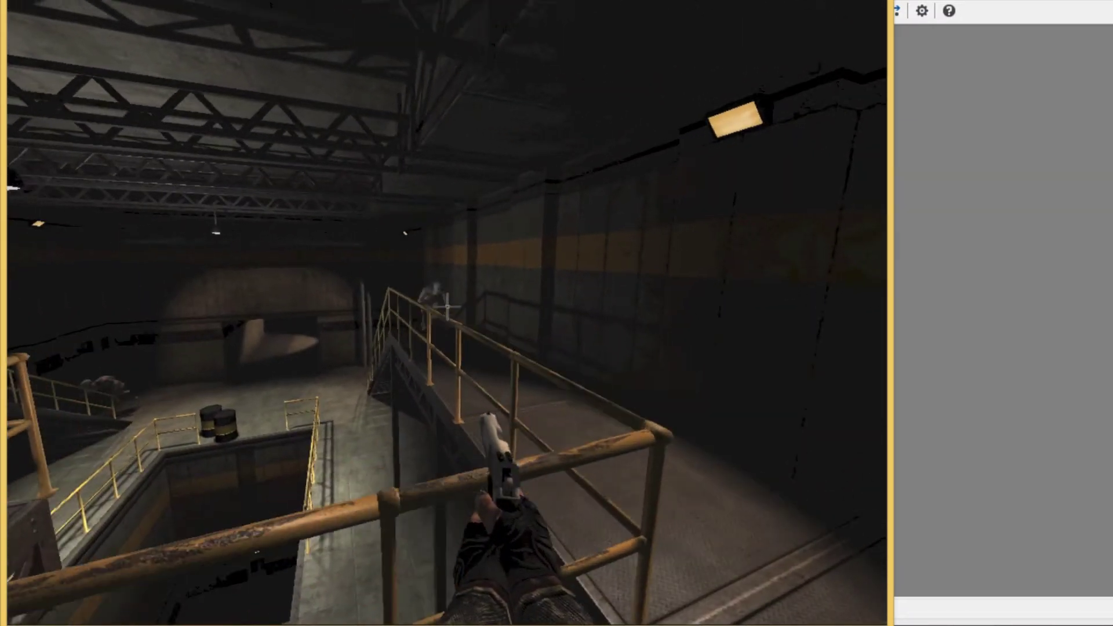
{"action": "left_click", "coordinate": [447, 308]}
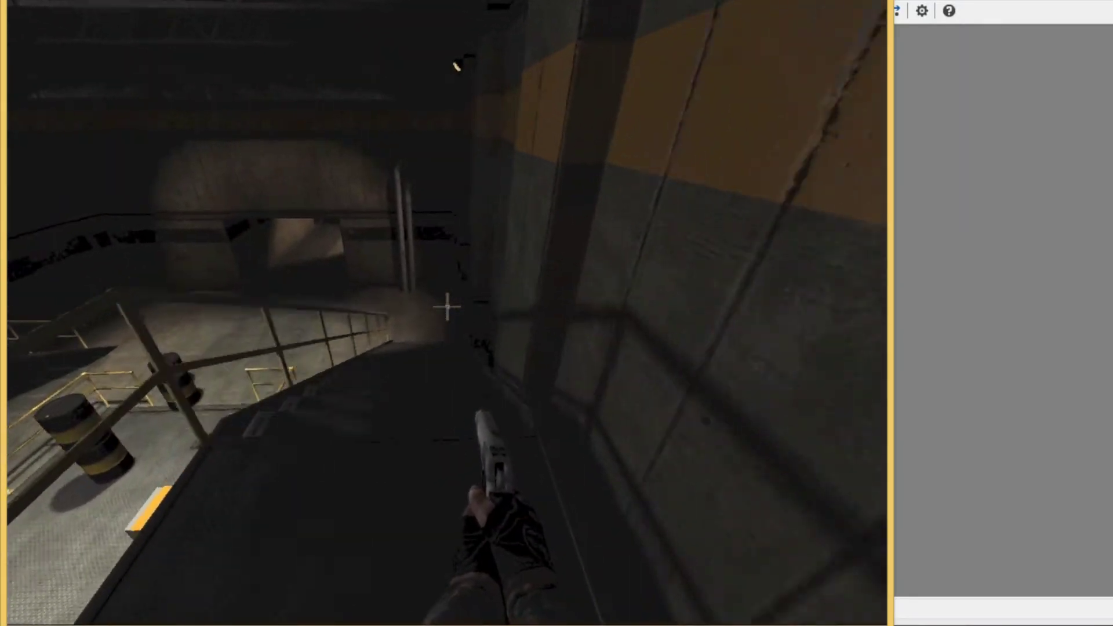
Go down the stairs to the lift platform and ride the lift down using its control panel
{"action": "key", "text": "w"}
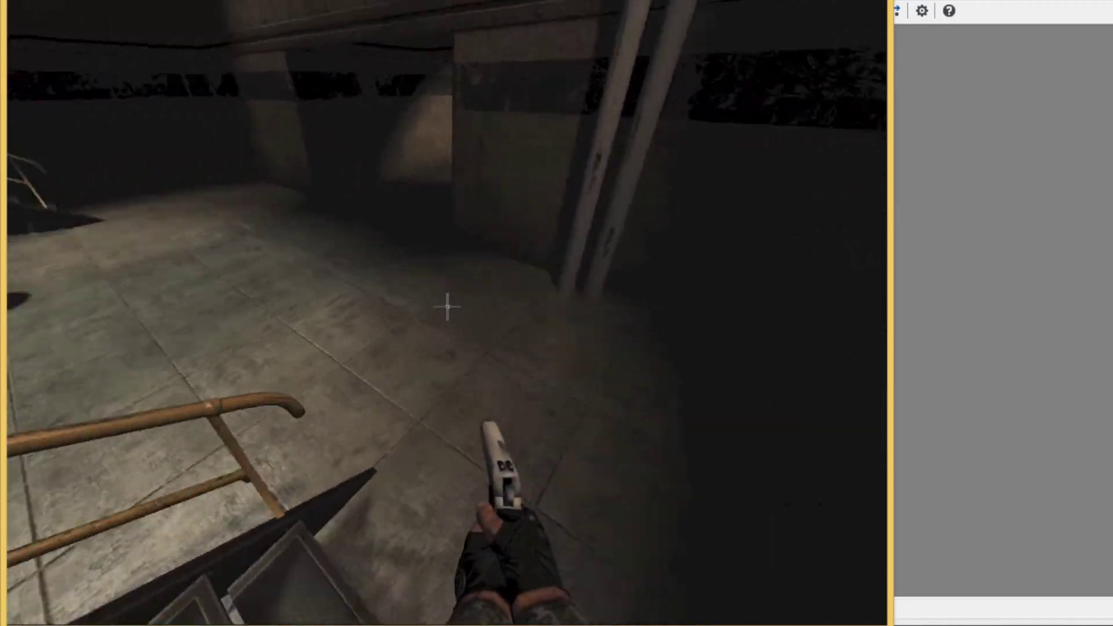
{"action": "key", "text": "w"}
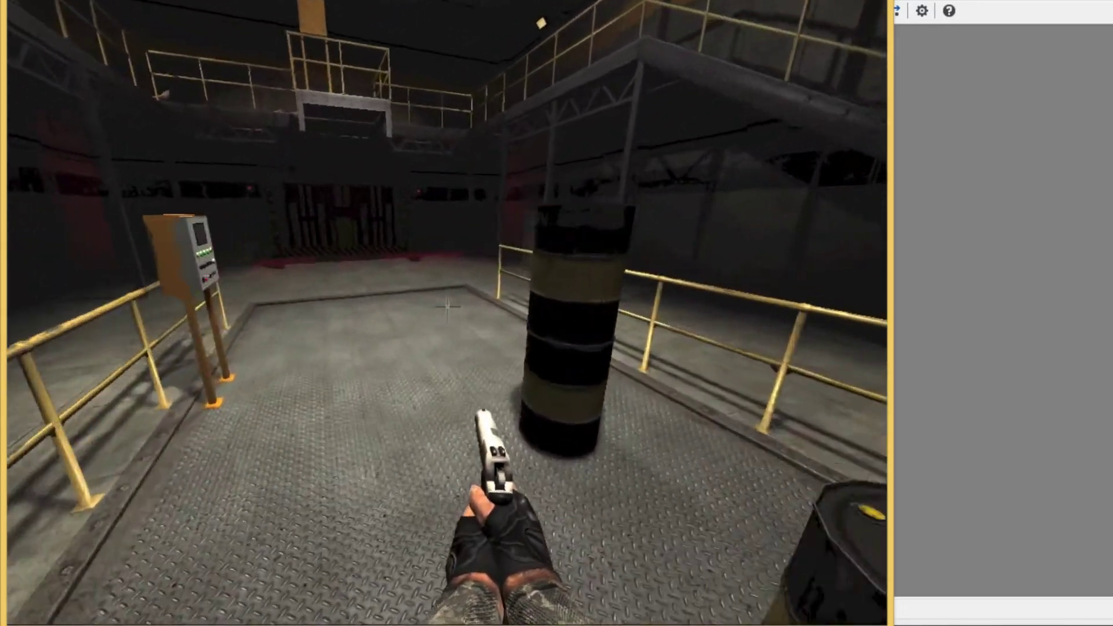
{"action": "key", "text": "w"}
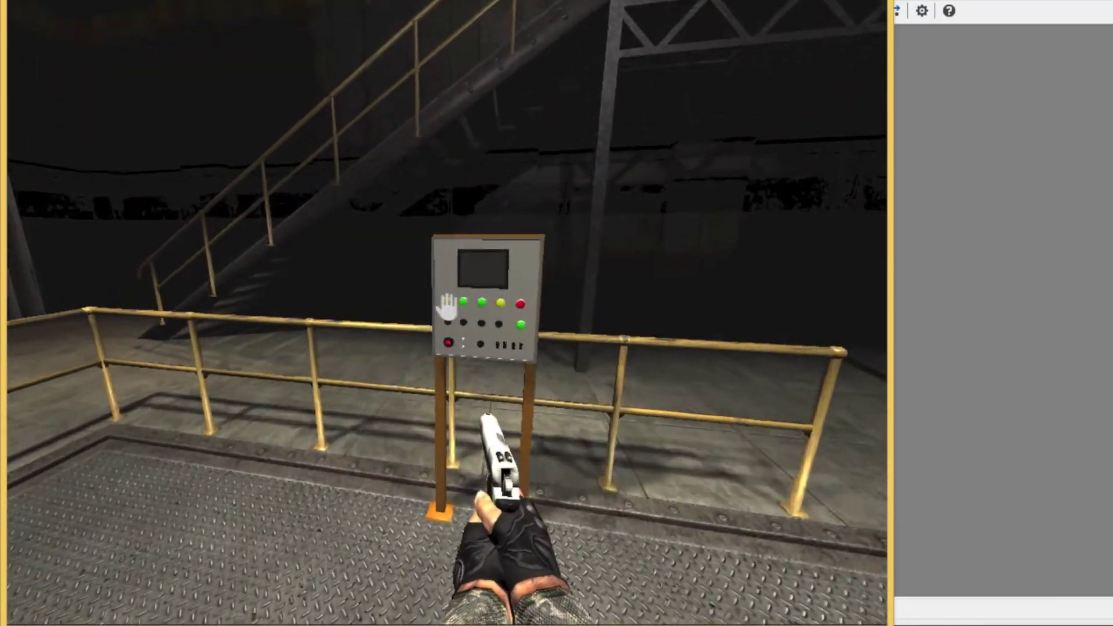
{"action": "key", "text": "s"}
{"action": "key", "text": "w"}
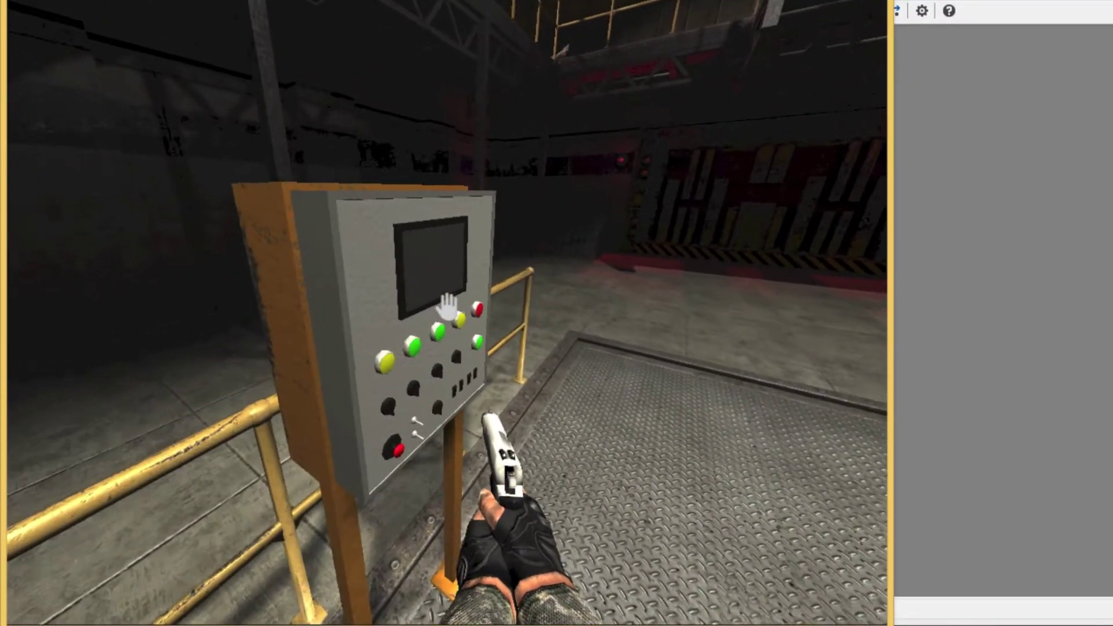
{"action": "key", "text": "e"}
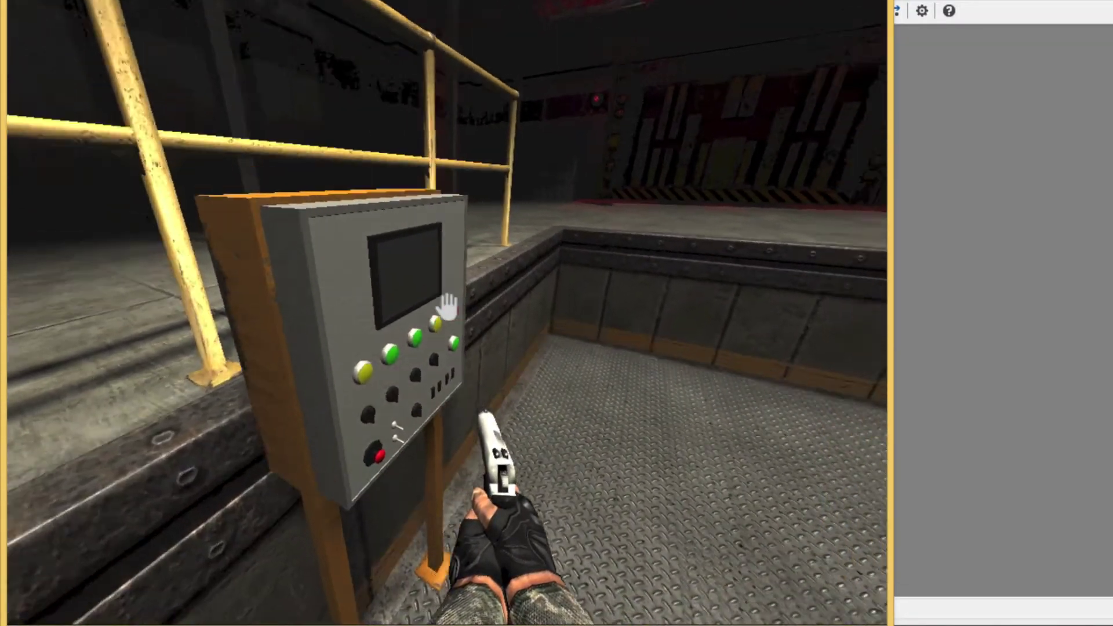
{"action": "key", "text": "w"}
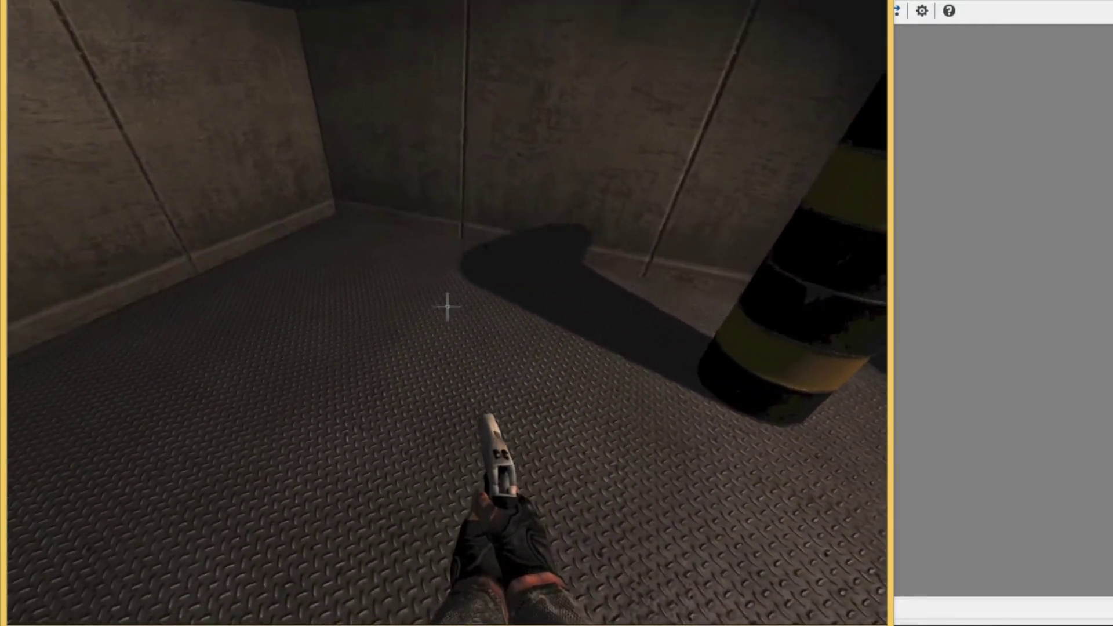
Quit the running game and close the script editor window
{"action": "key", "text": "Escape"}
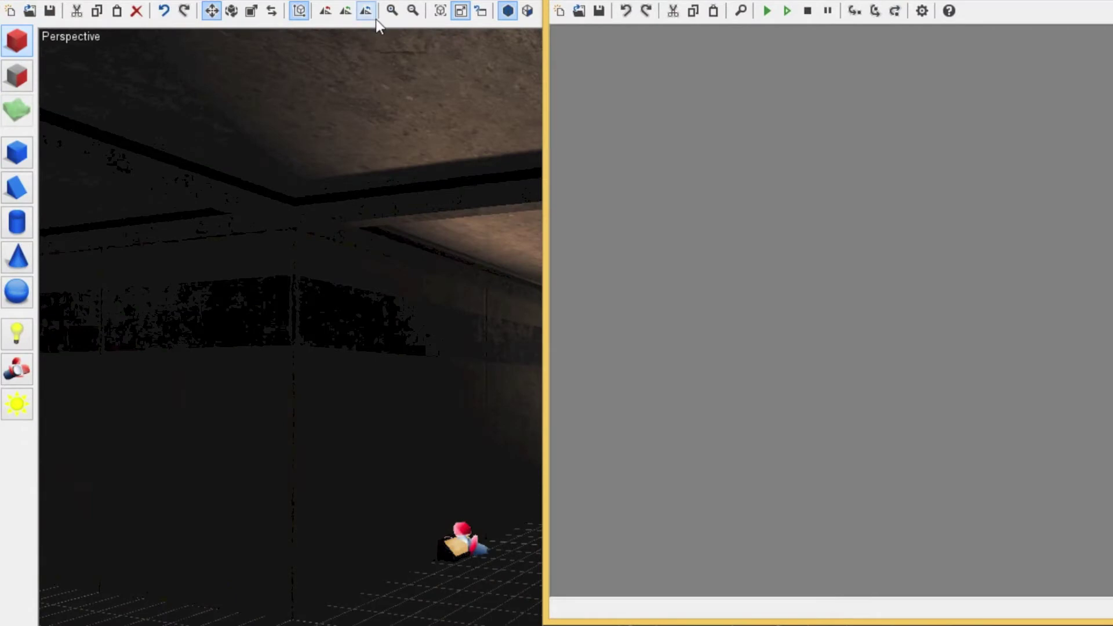
{"action": "left_click", "coordinate": [786, 10]}
{"action": "key", "text": "alt+F4"}
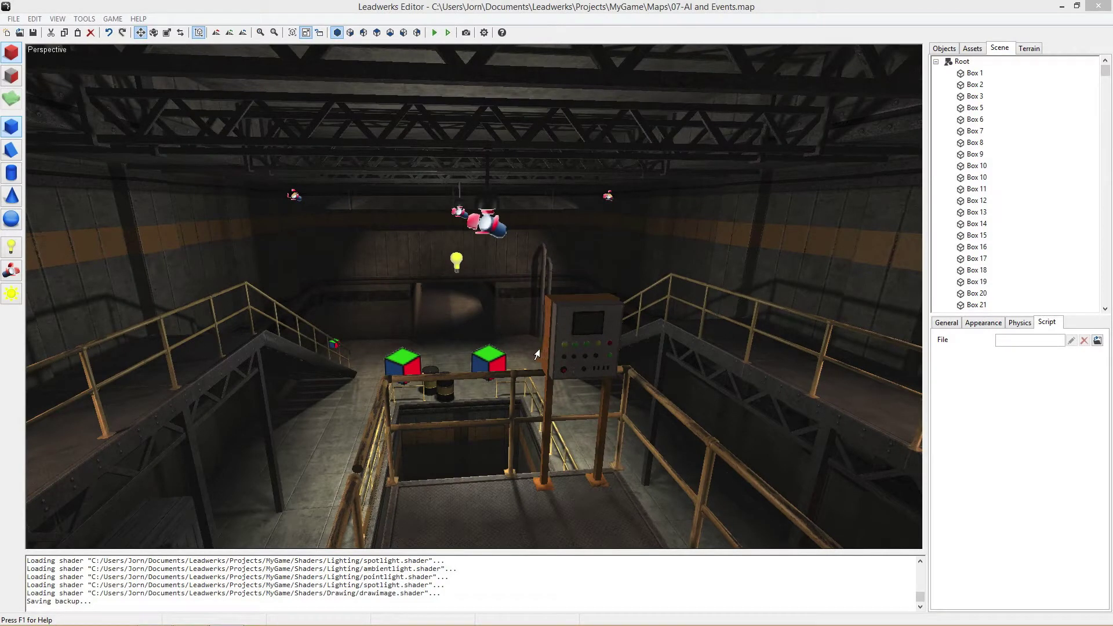
Select the control panel on the upper platform and show its PushButton node in the Flowgraph Editor
{"action": "right_click_drag", "start_coordinate": [538, 337], "coordinate": [512, 299]}
{"action": "key", "text": "w"}
{"action": "left_click", "coordinate": [524, 305]}
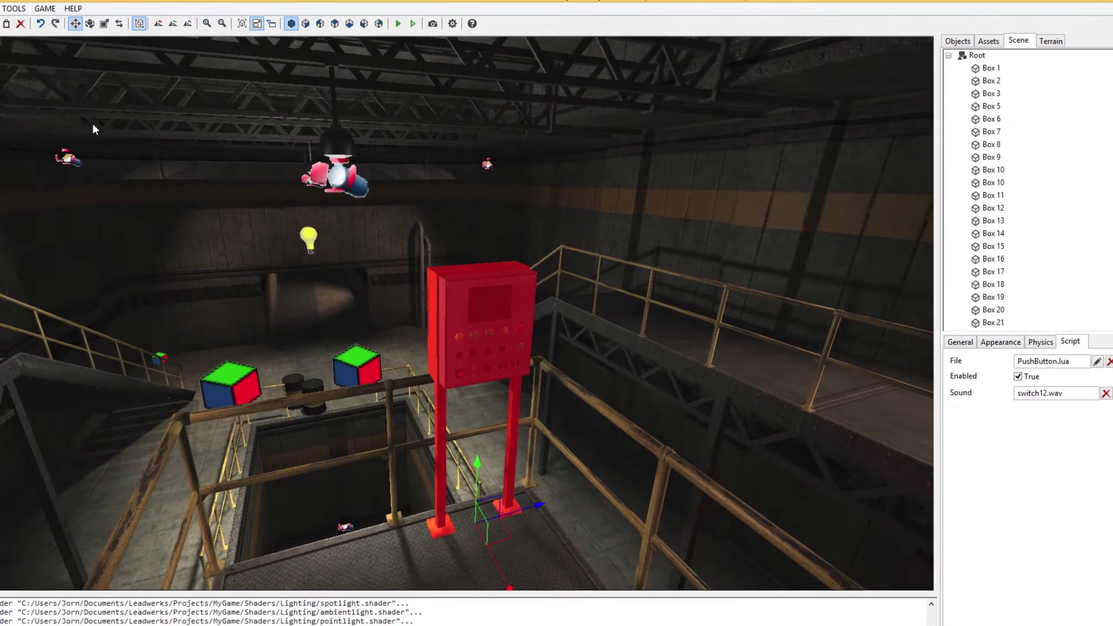
{"action": "left_click", "coordinate": [19, 9]}
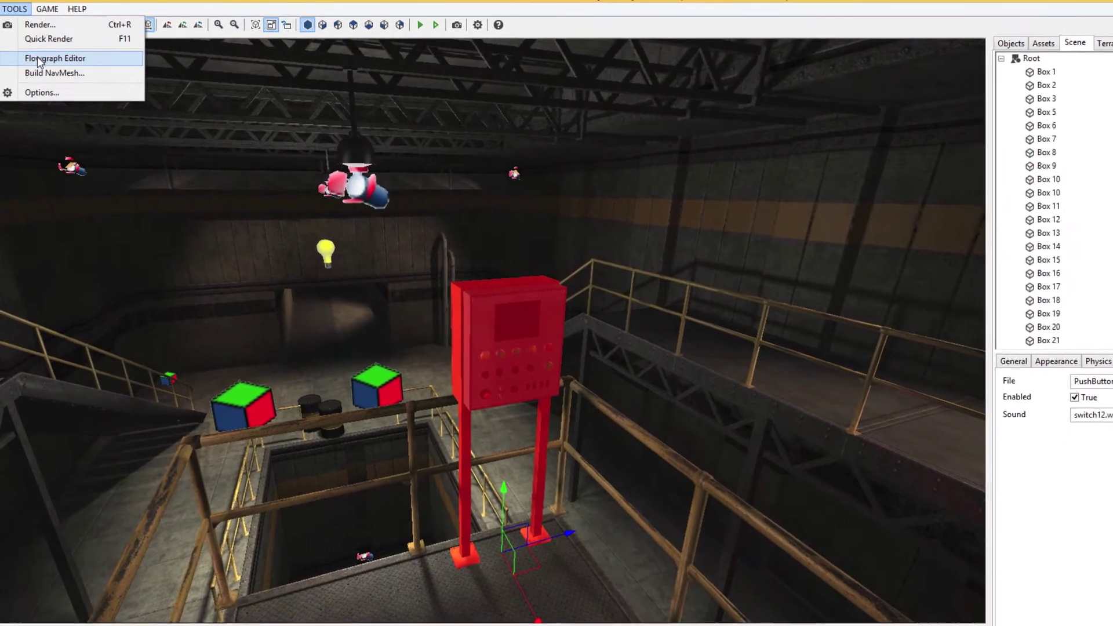
{"action": "left_click", "coordinate": [36, 55]}
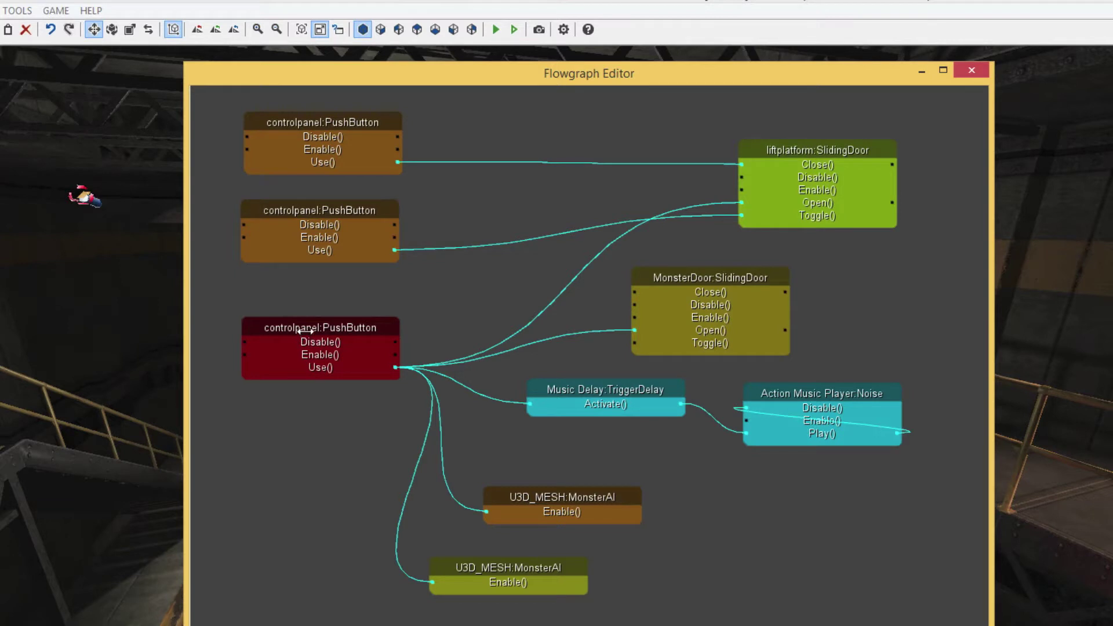
{"action": "mouse_move", "coordinate": [306, 333]}
{"action": "left_mouse_down"}
{"action": "mouse_move", "coordinate": [317, 330]}
{"action": "mouse_move", "coordinate": [304, 333]}
{"action": "left_mouse_up"}
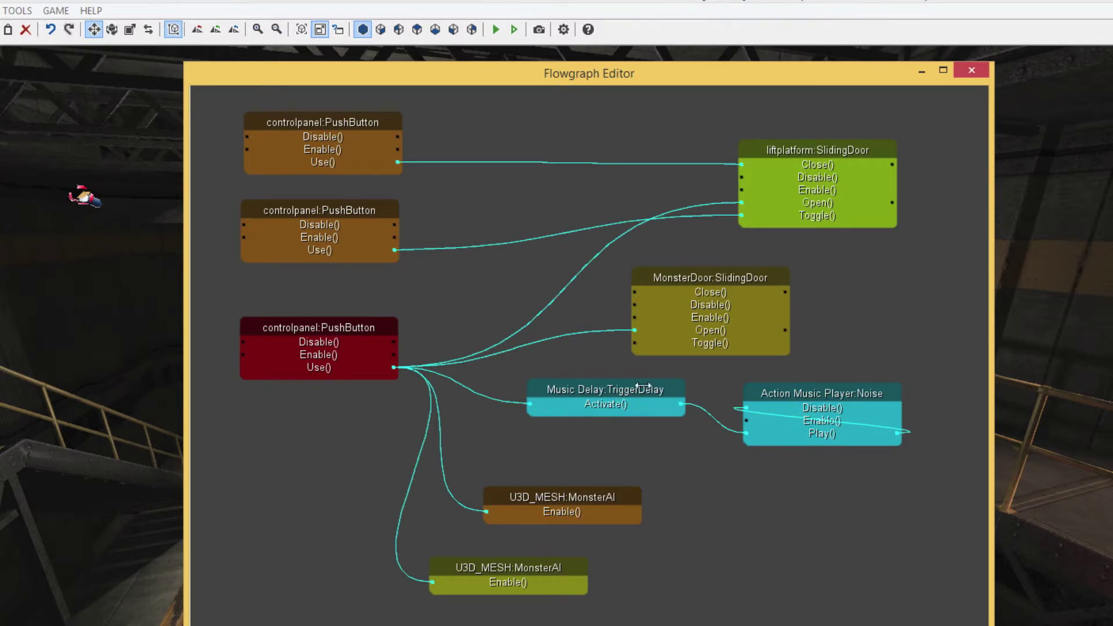
Move the Flowgraph Editor aside, select the Music Delay:TriggerDelay node and examine its pivot and delay setting
{"action": "left_click_drag", "start_coordinate": [793, 87], "coordinate": [617, 120]}
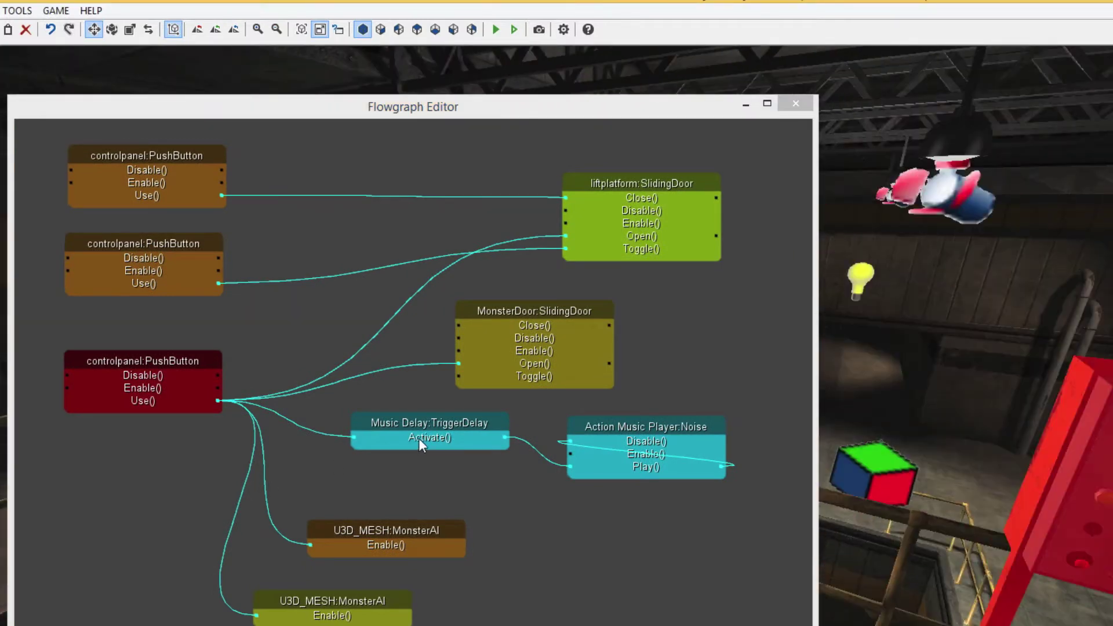
{"action": "left_click", "coordinate": [419, 439]}
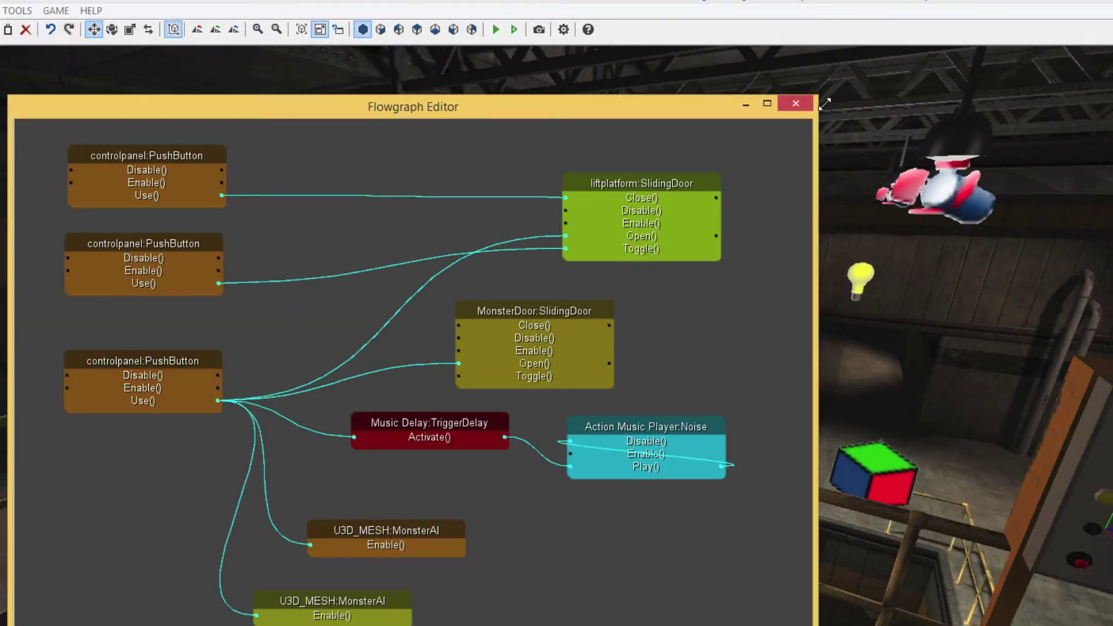
{"action": "mouse_move", "coordinate": [904, 371]}
{"action": "right_mouse_down"}
{"action": "mouse_move", "coordinate": [974, 429]}
{"action": "mouse_move", "coordinate": [921, 383]}
{"action": "right_mouse_up"}
{"action": "left_click", "coordinate": [919, 506]}
{"action": "right_click_drag", "start_coordinate": [918, 505], "coordinate": [696, 455]}
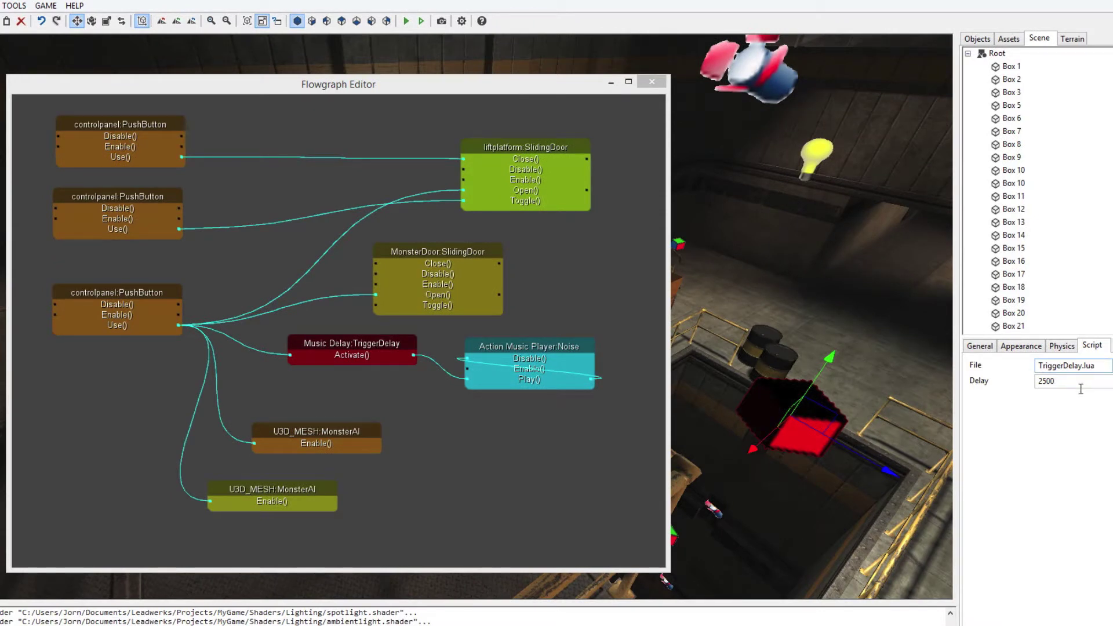
{"action": "left_click", "coordinate": [1080, 389]}
Select the Action Music Player:Noise node and examine its pivot and sound script settings
{"action": "left_click", "coordinate": [549, 354]}
{"action": "right_click_drag", "start_coordinate": [840, 381], "coordinate": [854, 336]}
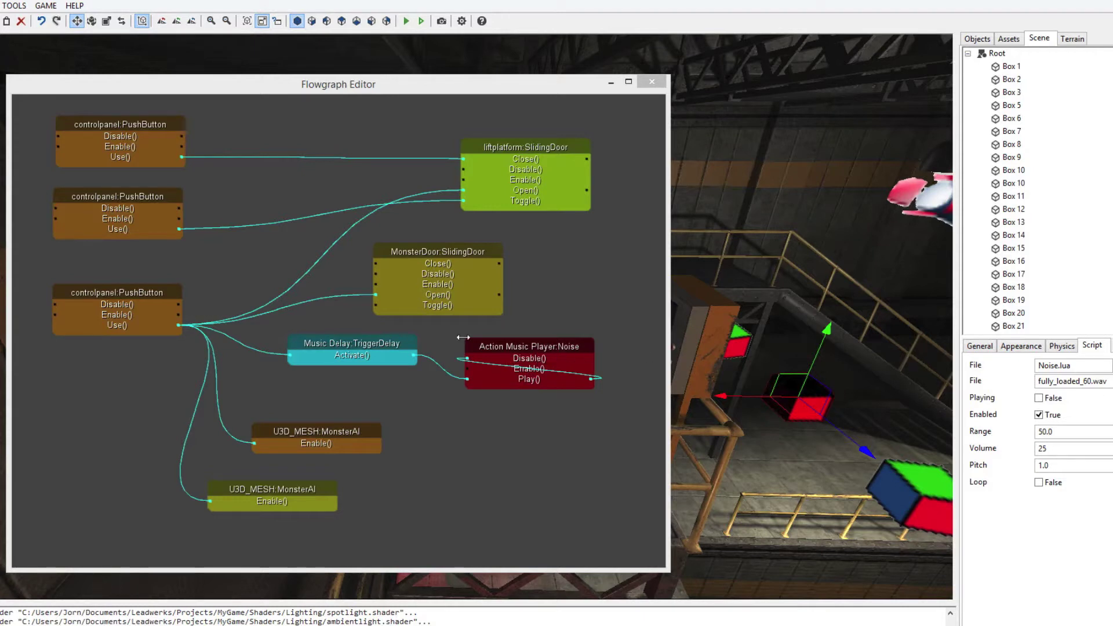
Select the MonsterDoor:SlidingDoor node and examine the door in the scene along with its script settings
{"action": "left_click", "coordinate": [440, 254]}
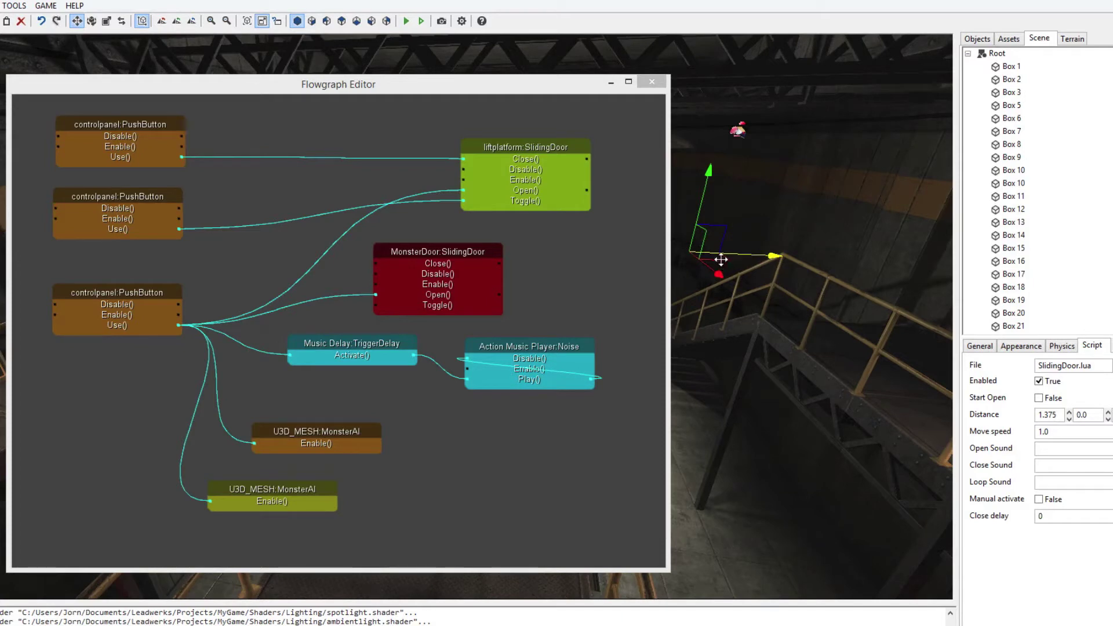
{"action": "key", "text": "w"}
{"action": "mouse_move", "coordinate": [705, 286]}
{"action": "right_mouse_down"}
{"action": "mouse_move", "coordinate": [705, 272]}
{"action": "mouse_move", "coordinate": [705, 286]}
{"action": "right_mouse_up"}
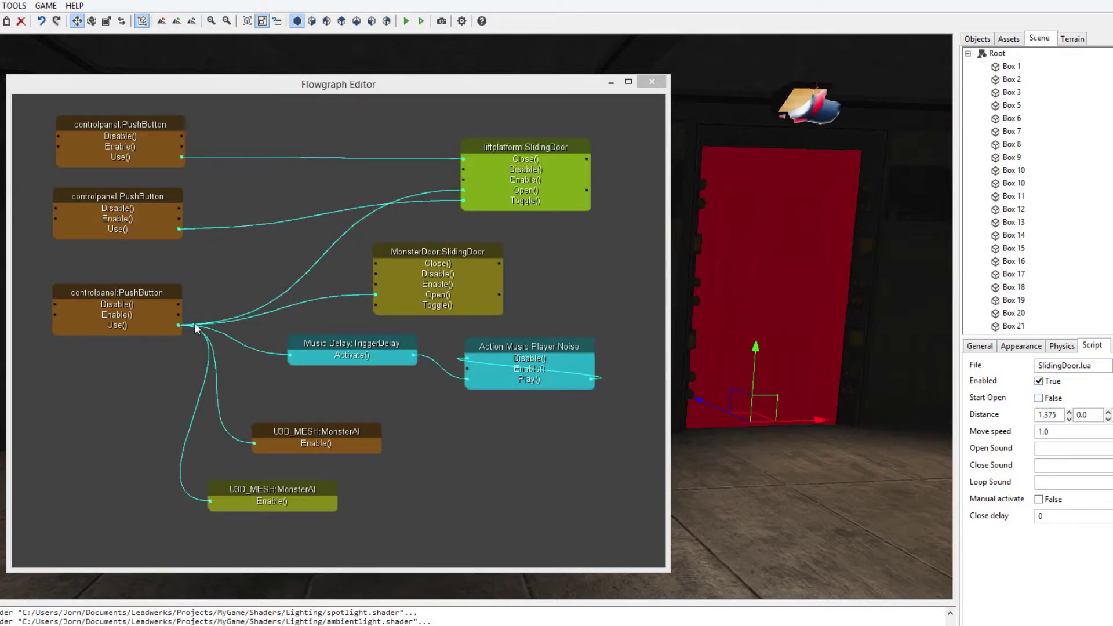
{"action": "mouse_move", "coordinate": [806, 429]}
{"action": "left_mouse_down"}
{"action": "mouse_move", "coordinate": [666, 438]}
{"action": "mouse_move", "coordinate": [805, 435]}
{"action": "left_mouse_up"}
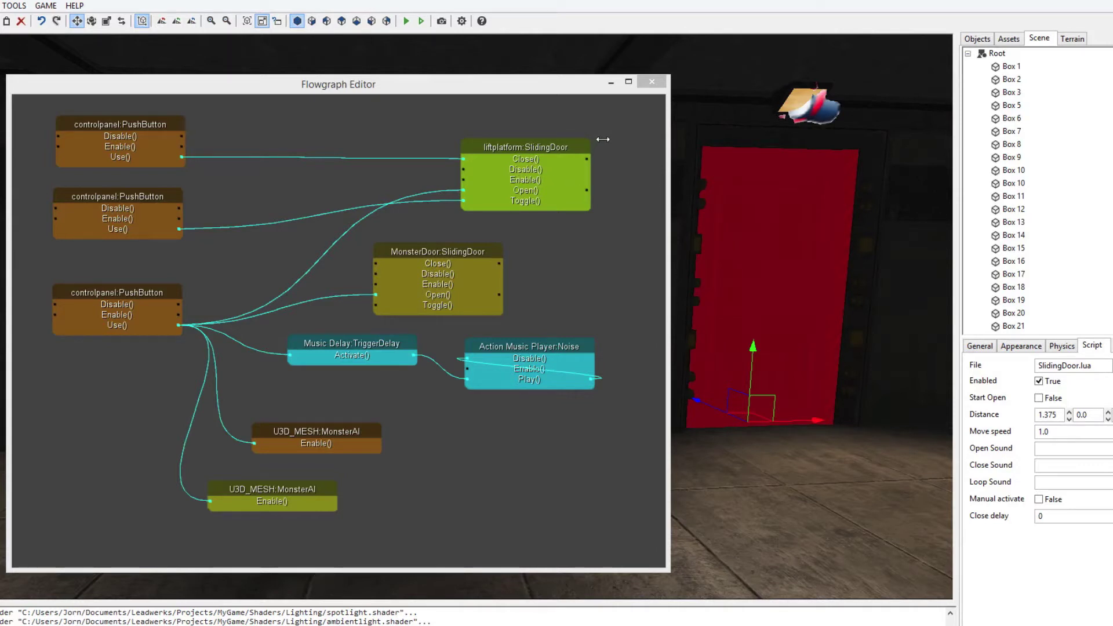
Select the liftplatform:SlidingDoor node and examine its script settings and the lift shaft, moving the Flowgraph Editor aside for a clearer view
{"action": "left_click", "coordinate": [574, 152]}
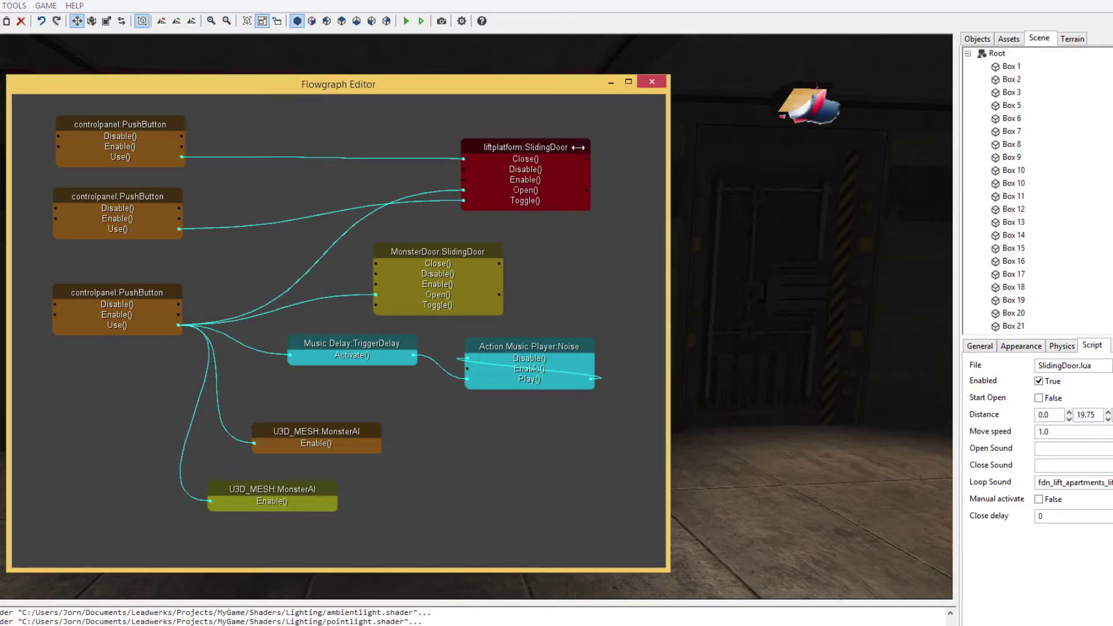
{"action": "left_click", "coordinate": [786, 274]}
{"action": "mouse_move", "coordinate": [786, 273]}
{"action": "right_mouse_down"}
{"action": "mouse_move", "coordinate": [915, 263]}
{"action": "mouse_move", "coordinate": [786, 273]}
{"action": "right_mouse_up"}
{"action": "left_click_drag", "start_coordinate": [510, 90], "coordinate": [457, 92]}
{"action": "right_click_drag", "start_coordinate": [794, 244], "coordinate": [794, 244]}
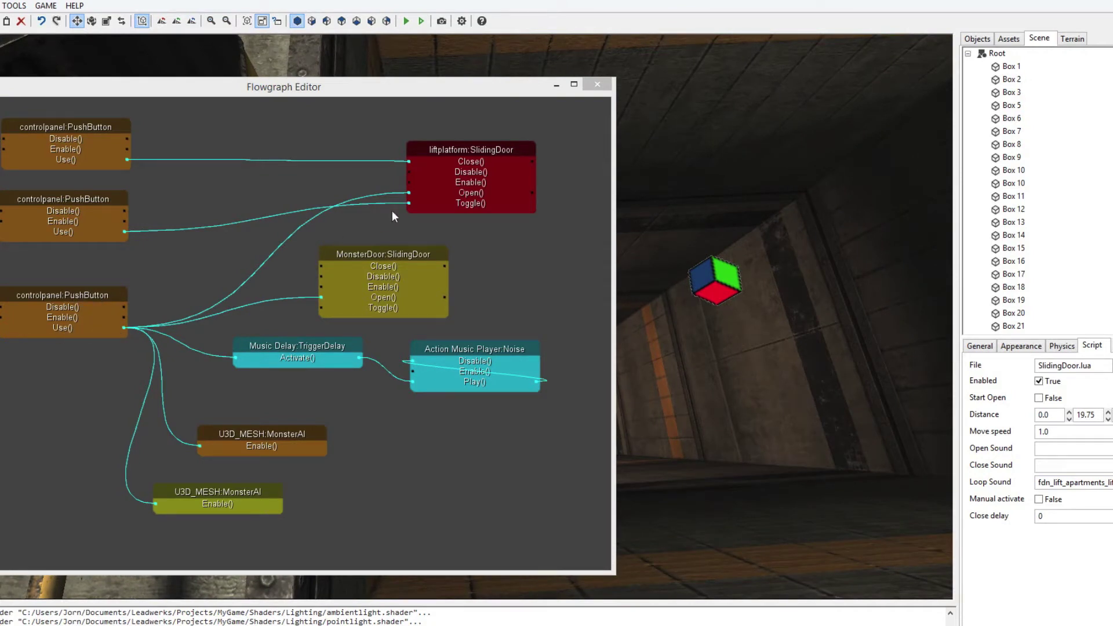
{"action": "left_click", "coordinate": [408, 192]}
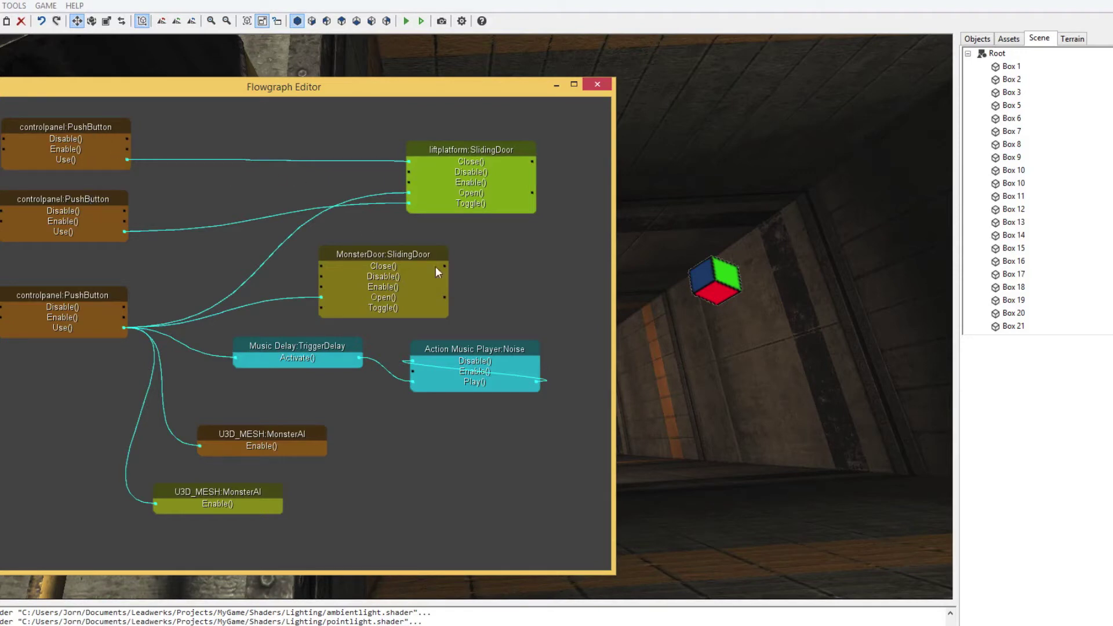
Minimise the Flowgraph Editor to examine the control panel in the lift area, and bring the editor back up
{"action": "left_click", "coordinate": [557, 87]}
{"action": "key", "text": "w"}
{"action": "right_click_drag", "start_coordinate": [572, 259], "coordinate": [450, 317]}
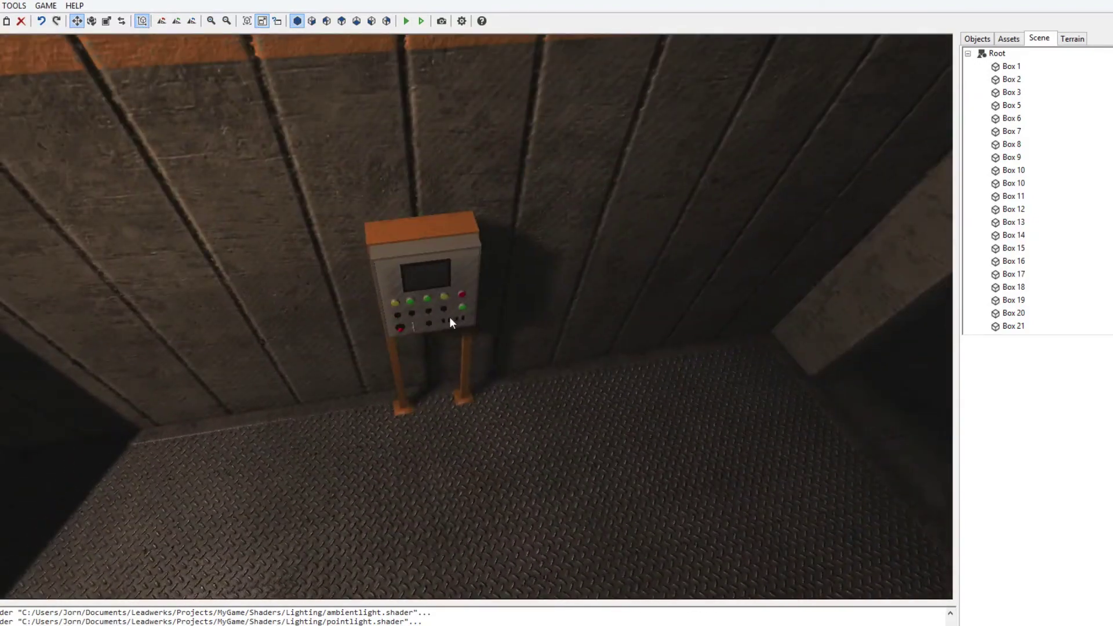
{"action": "left_click", "coordinate": [12, 624]}
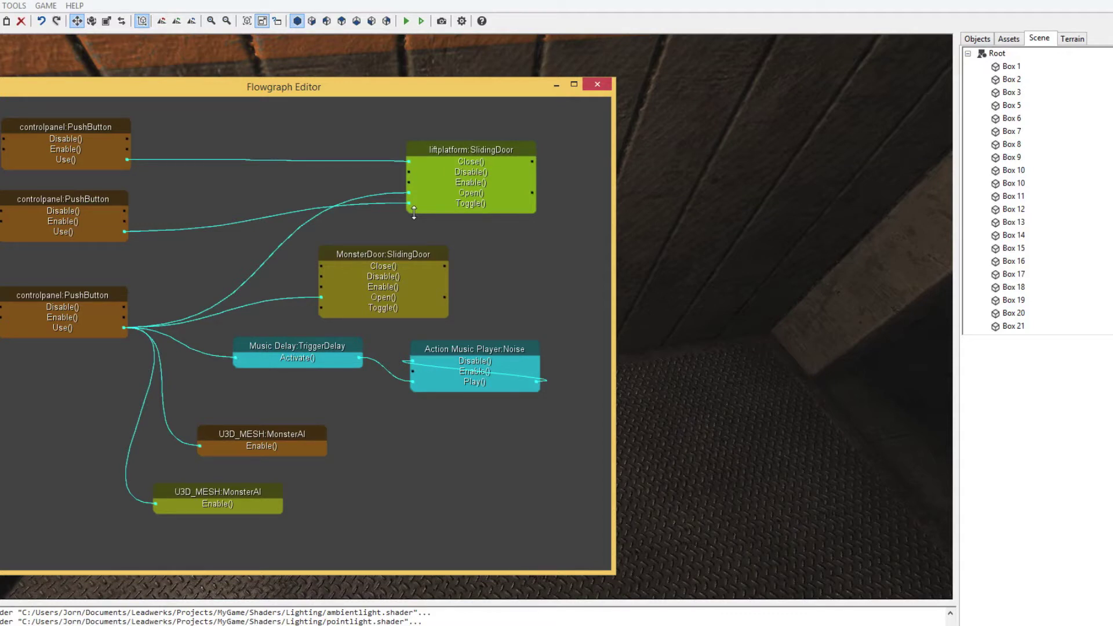
Select the controlpanel:PushButton node wired to the lift's Close input and examine its panel in the scene
{"action": "left_click", "coordinate": [93, 138]}
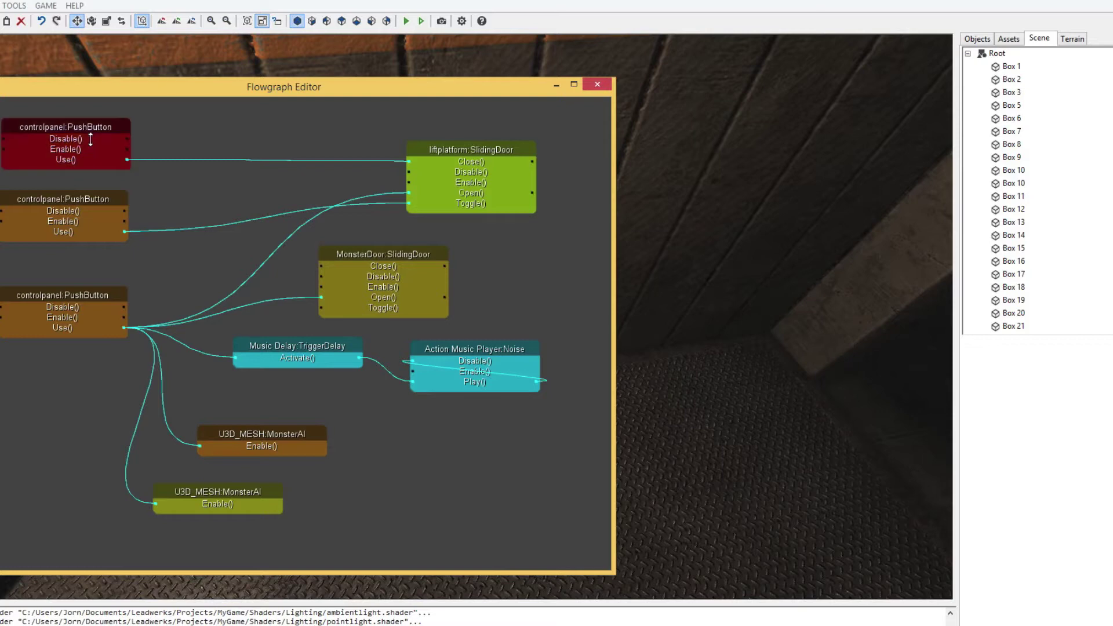
{"action": "mouse_move", "coordinate": [769, 283]}
{"action": "right_mouse_down"}
{"action": "mouse_move", "coordinate": [812, 255]}
{"action": "mouse_move", "coordinate": [881, 272]}
{"action": "mouse_move", "coordinate": [768, 283]}
{"action": "right_mouse_up"}
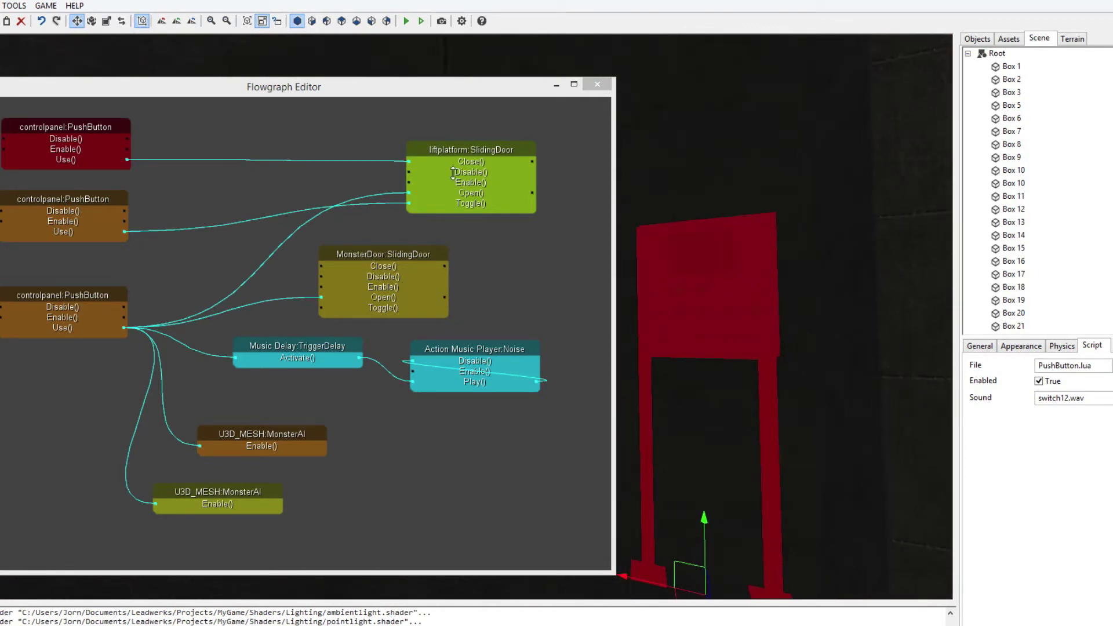
{"action": "right_click_drag", "start_coordinate": [811, 302], "coordinate": [745, 251]}
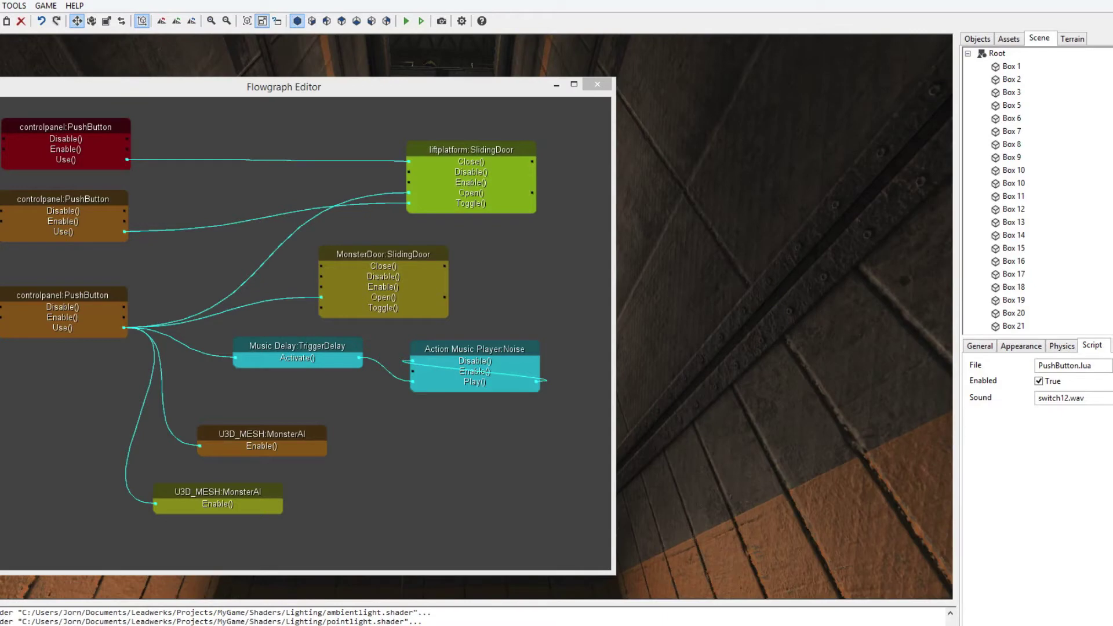
Close the Flowgraph Editor and select the monster standing beside the door to examine its MonsterAI script settings
{"action": "left_click", "coordinate": [599, 86]}
{"action": "right_click_drag", "start_coordinate": [561, 84], "coordinate": [441, 311]}
{"action": "key", "text": "w"}
{"action": "key", "text": "w"}
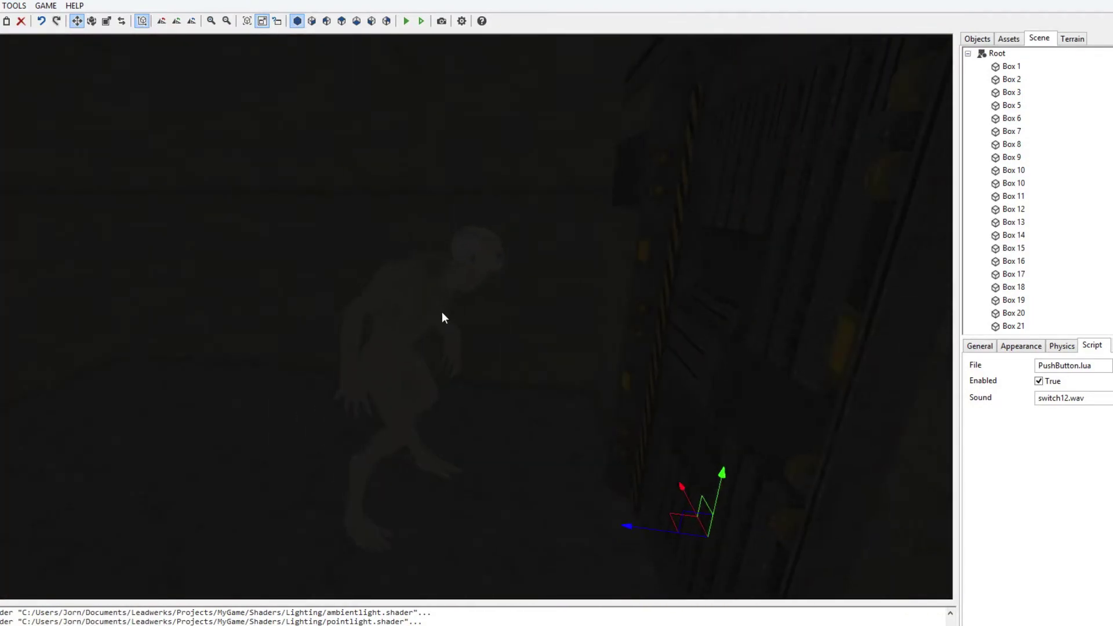
{"action": "left_click", "coordinate": [431, 313]}
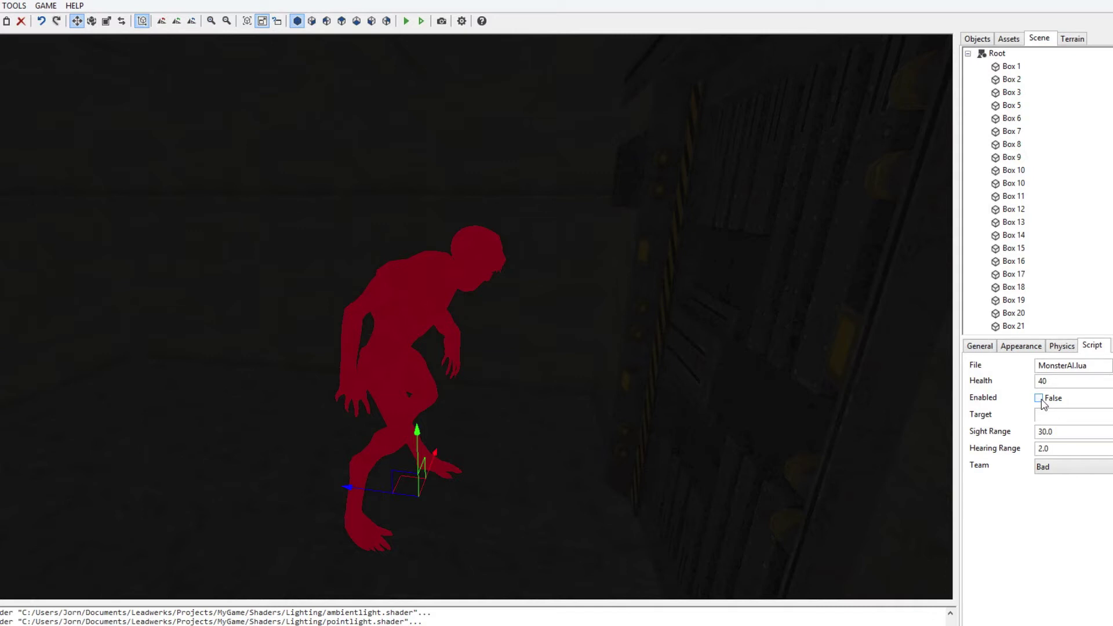
Reopen the Flowgraph Editor and select the controlpanel:PushButton node wired to both MonsterAI nodes
{"action": "left_click", "coordinate": [17, 5]}
{"action": "left_click", "coordinate": [46, 53]}
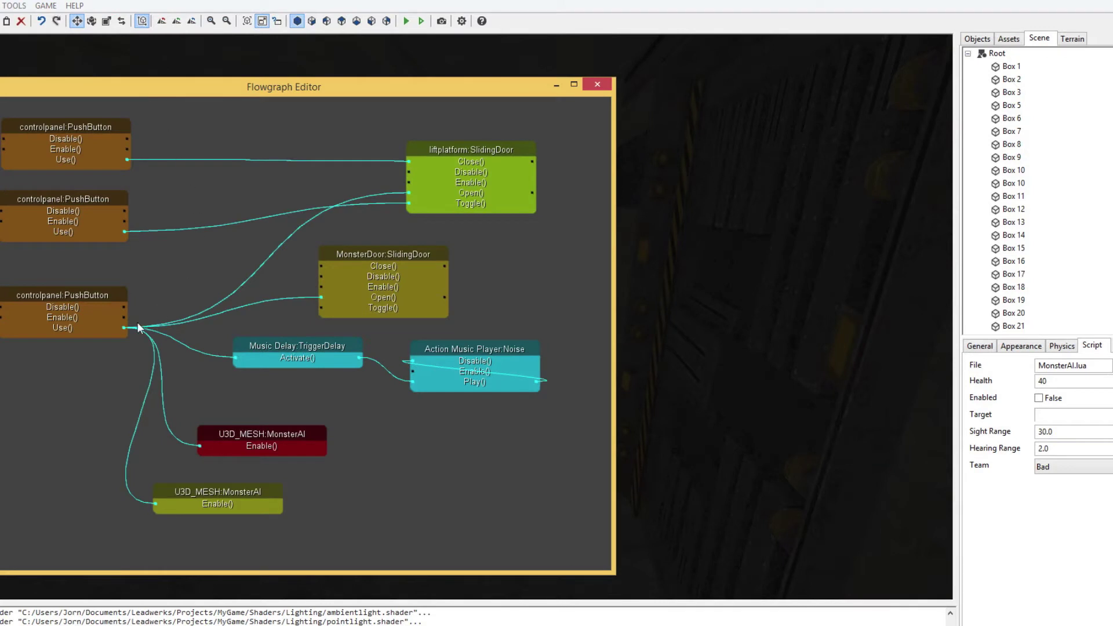
{"action": "left_click", "coordinate": [82, 304]}
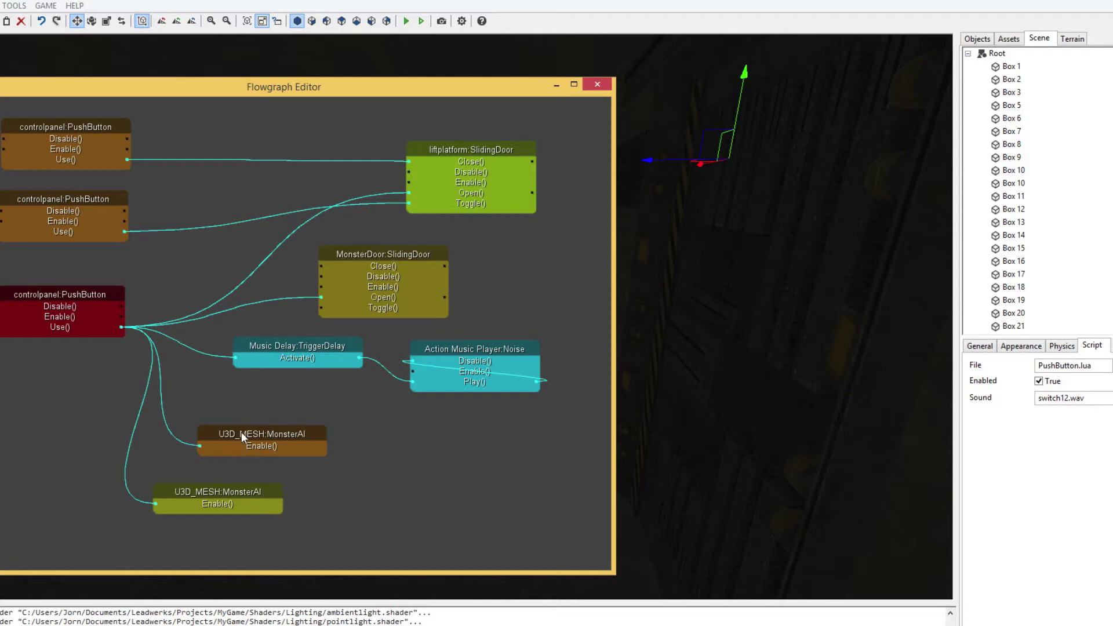
Line up the two U3D_MESH:MonsterAI nodes one above the other and switch the first monster's Enabled option on and back off
{"action": "left_click_drag", "start_coordinate": [241, 433], "coordinate": [267, 426]}
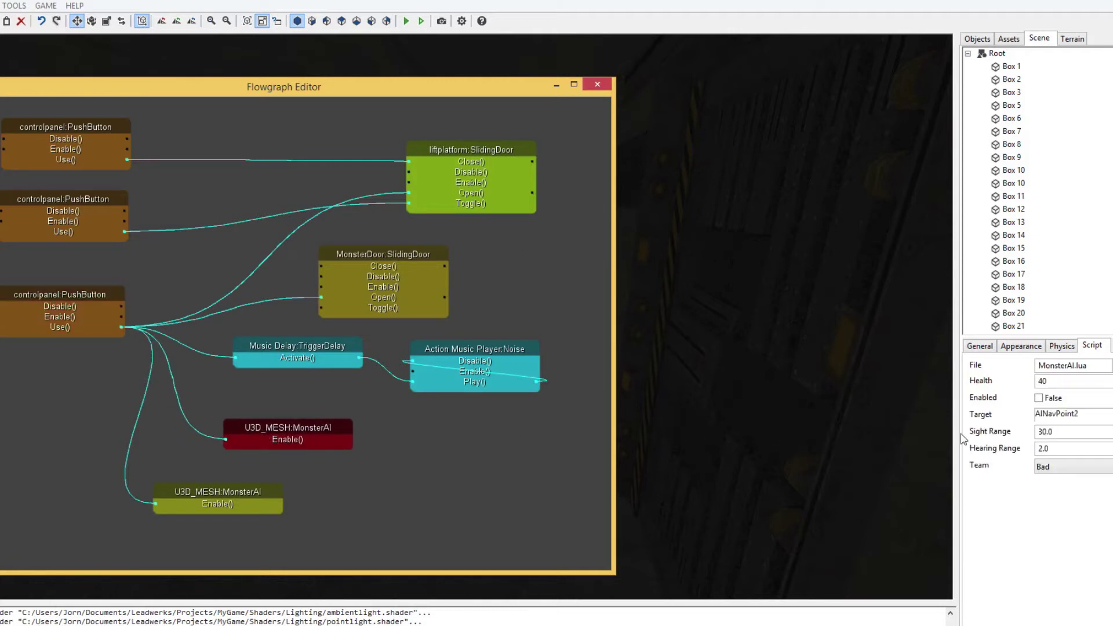
{"action": "left_click", "coordinate": [1039, 398]}
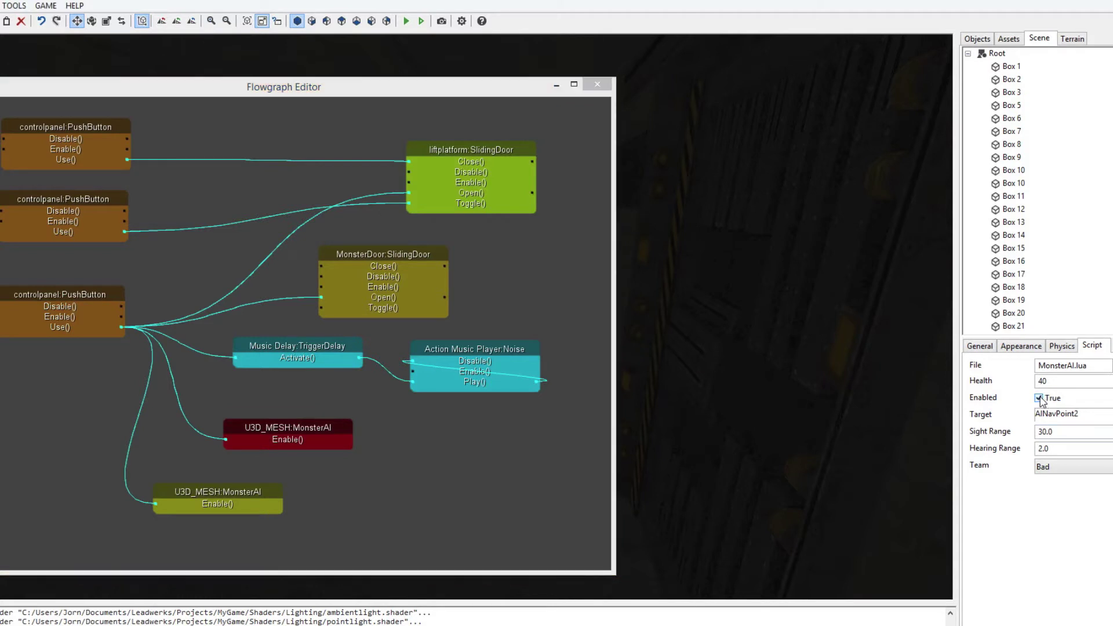
{"action": "left_click", "coordinate": [1039, 398]}
{"action": "left_click", "coordinate": [212, 502]}
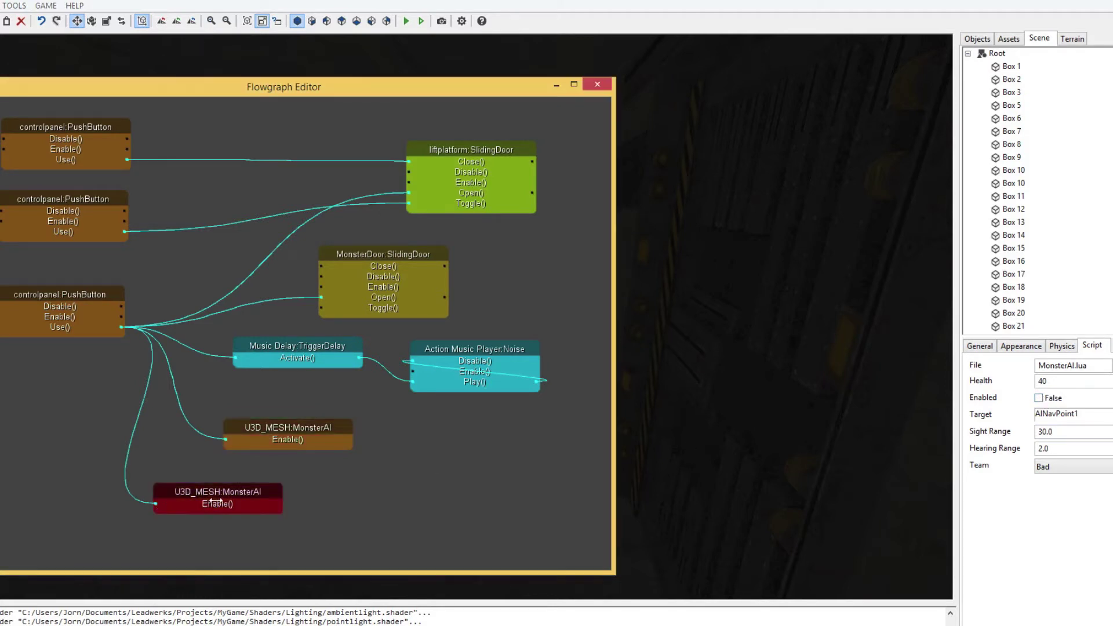
{"action": "left_click", "coordinate": [284, 435]}
{"action": "left_click_drag", "start_coordinate": [250, 493], "coordinate": [319, 473]}
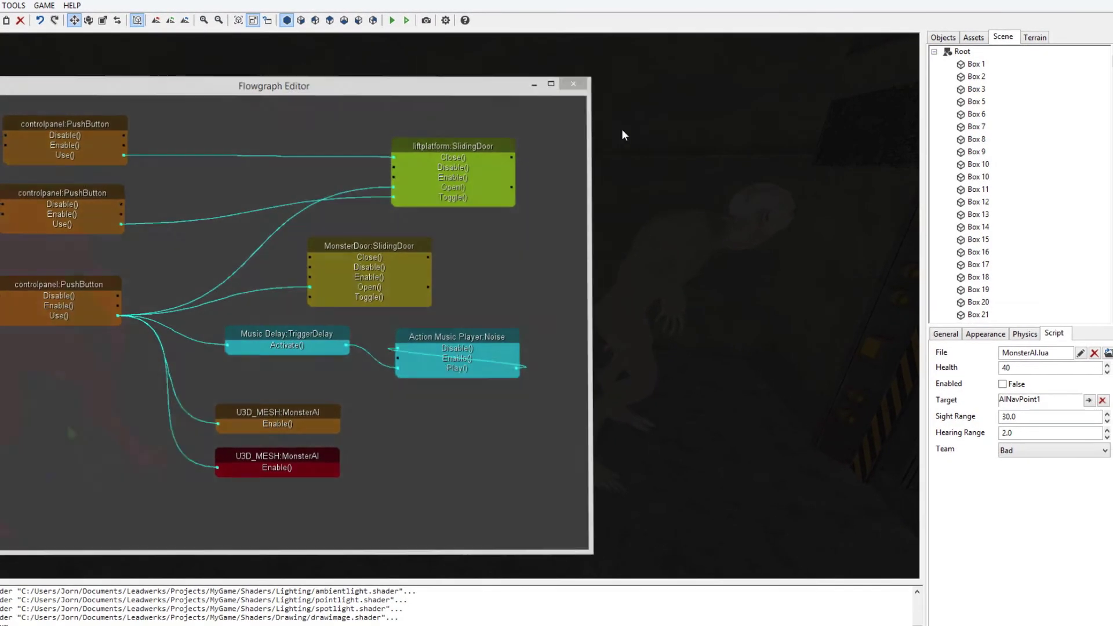
Leave the Flowgraph Editor, jump to the monster's AINavPoint1 target and examine the navigation pivots around the hall
{"action": "left_click", "coordinate": [622, 133]}
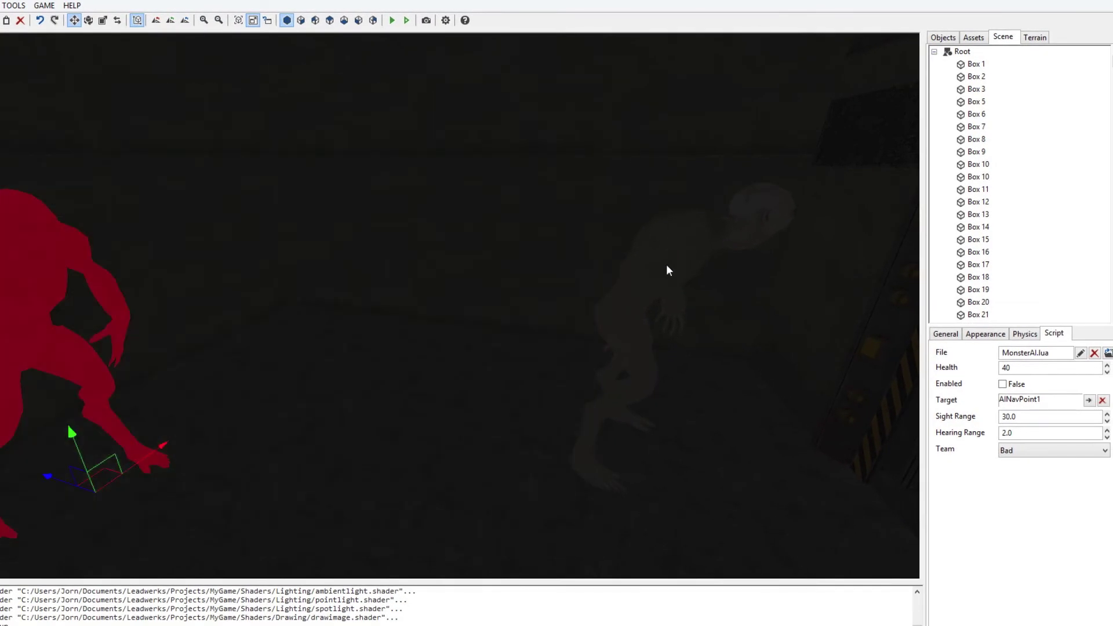
{"action": "left_click", "coordinate": [1089, 401]}
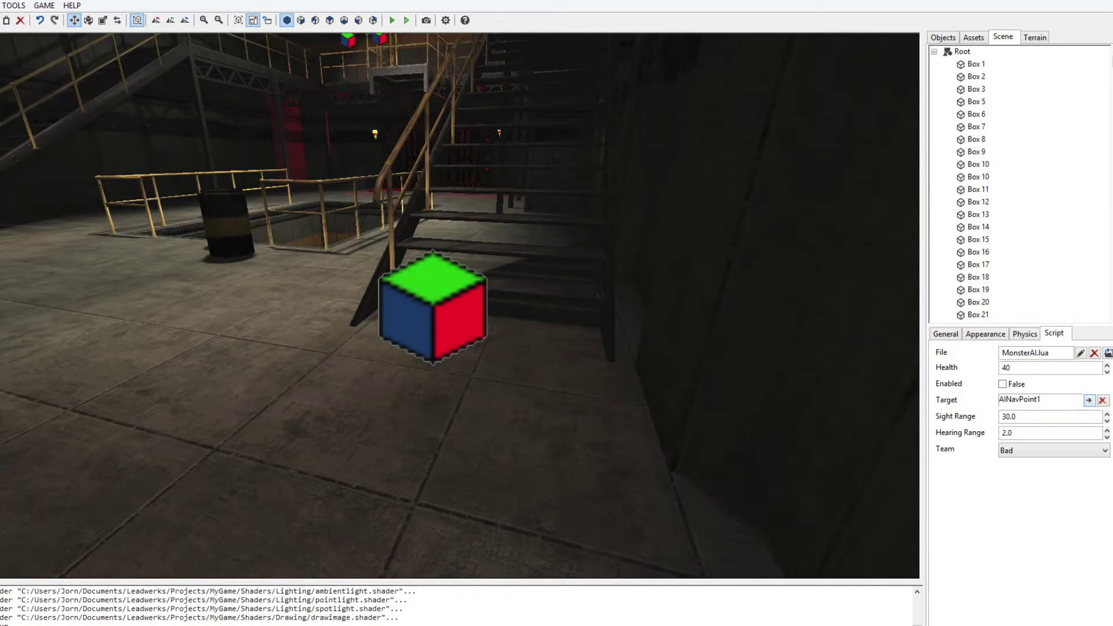
{"action": "right_click_drag", "start_coordinate": [406, 304], "coordinate": [342, 261]}
{"action": "key", "text": "s"}
{"action": "key", "text": "d"}
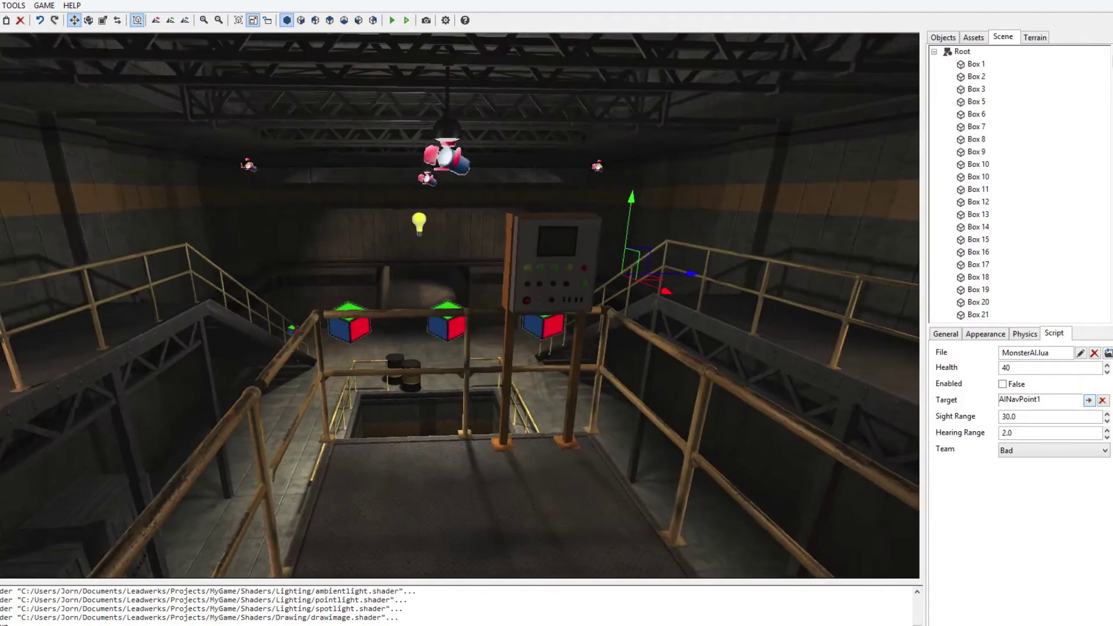
{"action": "right_click_drag", "start_coordinate": [444, 295], "coordinate": [375, 329]}
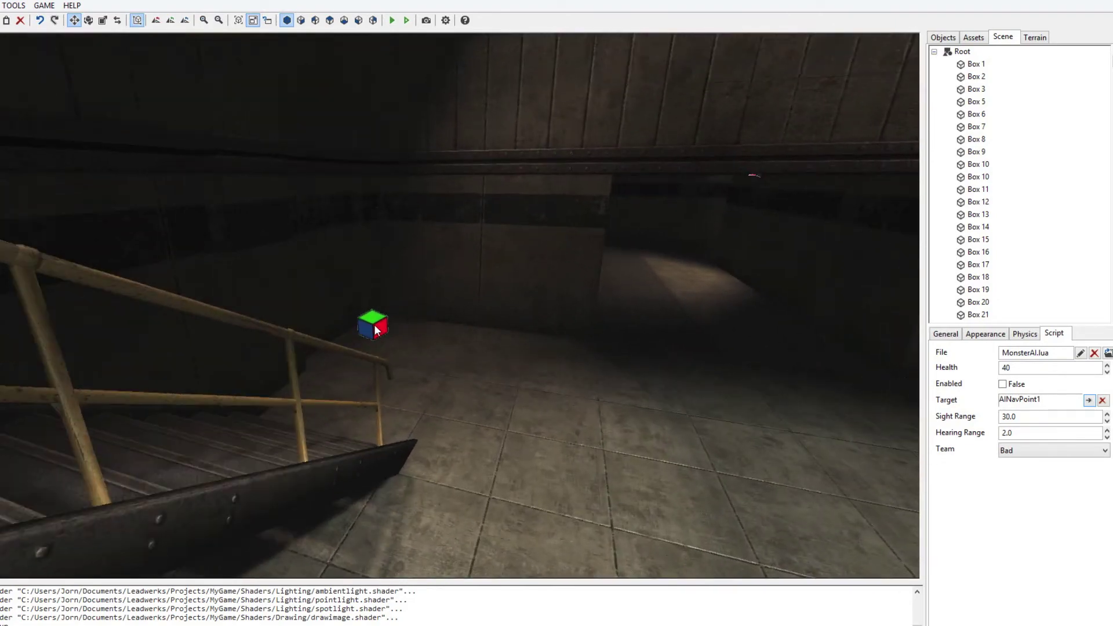
Go to the green player figure in the entrance room and select it to examine its FPSPlayer script settings
{"action": "right_click_drag", "start_coordinate": [652, 267], "coordinate": [459, 223]}
{"action": "right_click_drag", "start_coordinate": [345, 427], "coordinate": [649, 429]}
{"action": "key", "text": "w"}
{"action": "key", "text": "w"}
{"action": "right_click_drag", "start_coordinate": [467, 406], "coordinate": [469, 303]}
{"action": "left_click", "coordinate": [444, 305]}
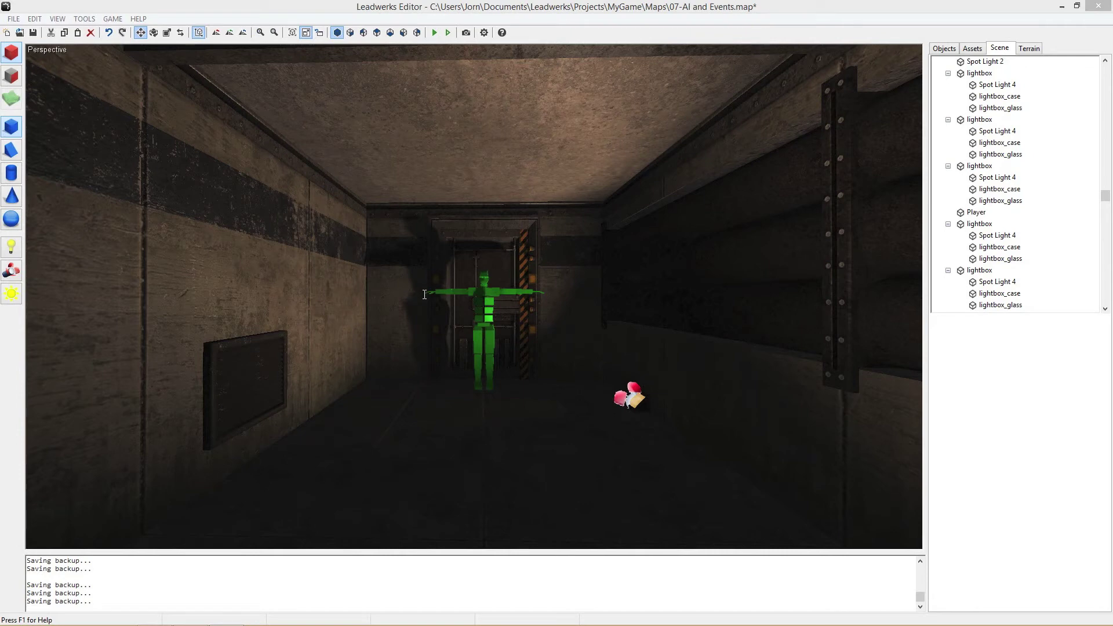
{"action": "left_click", "coordinate": [491, 298]}
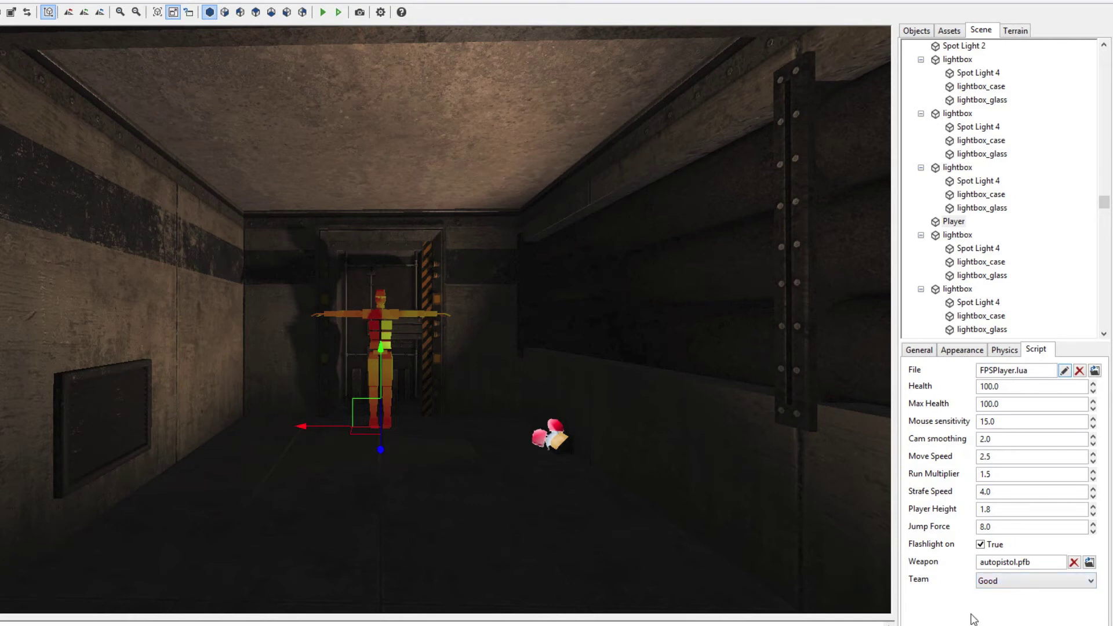
Set the Player's Team to Neutral after trying the Bad option
{"action": "left_click", "coordinate": [997, 584]}
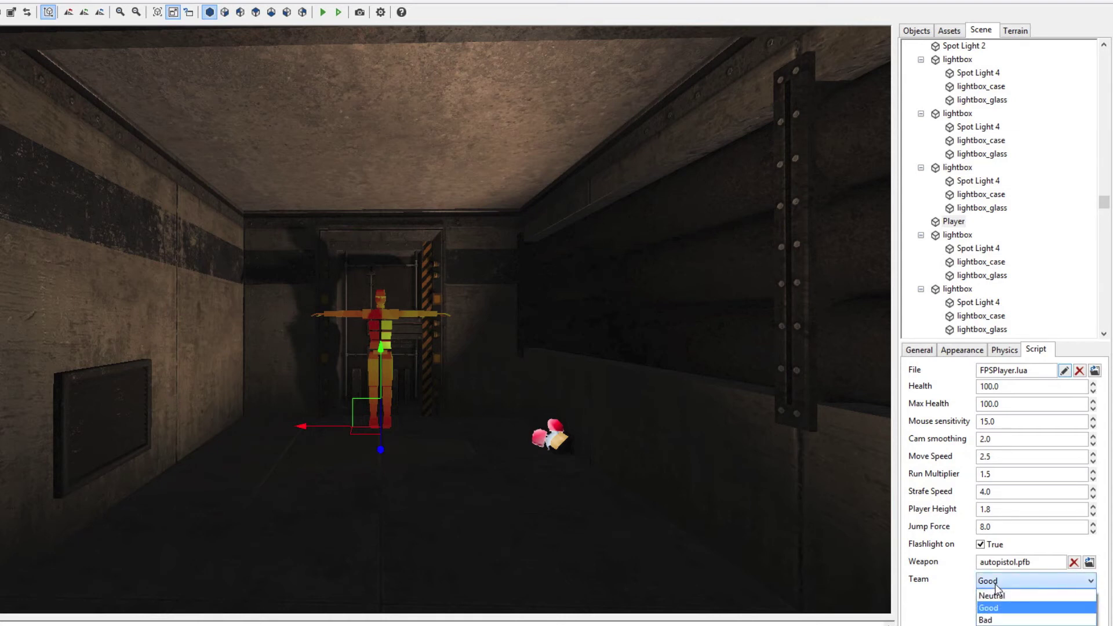
{"action": "left_click", "coordinate": [992, 620]}
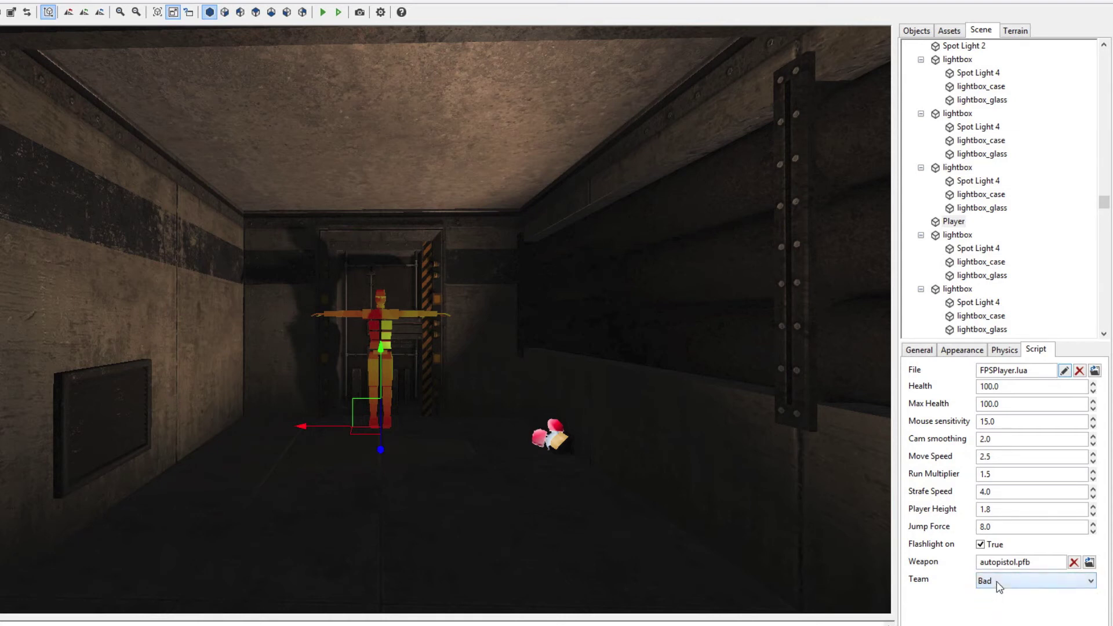
{"action": "left_click", "coordinate": [998, 584]}
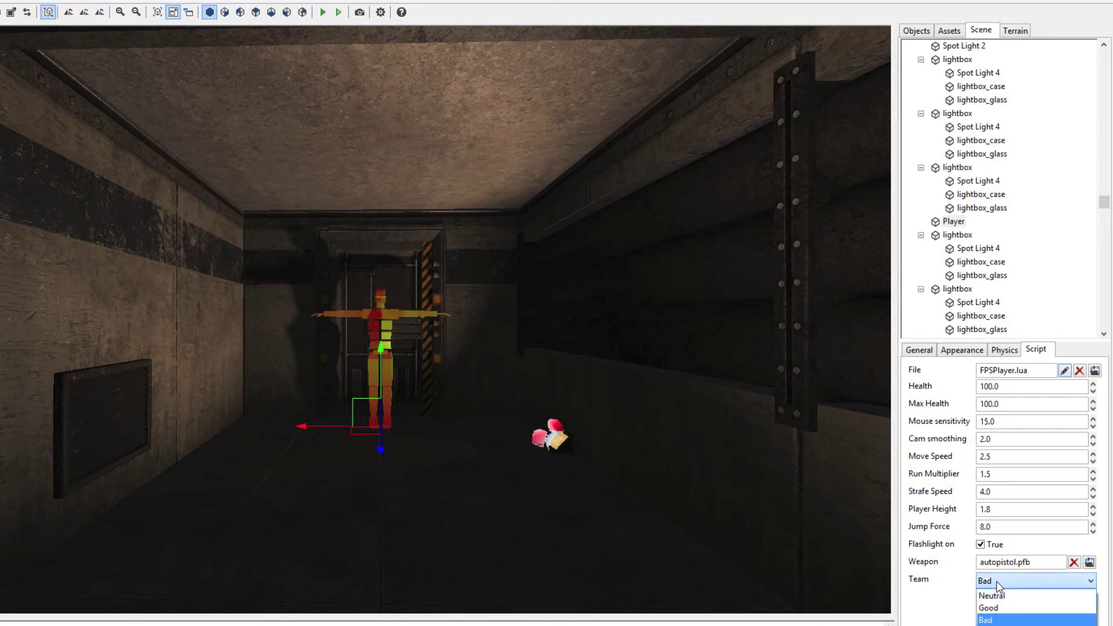
{"action": "left_click", "coordinate": [992, 597]}
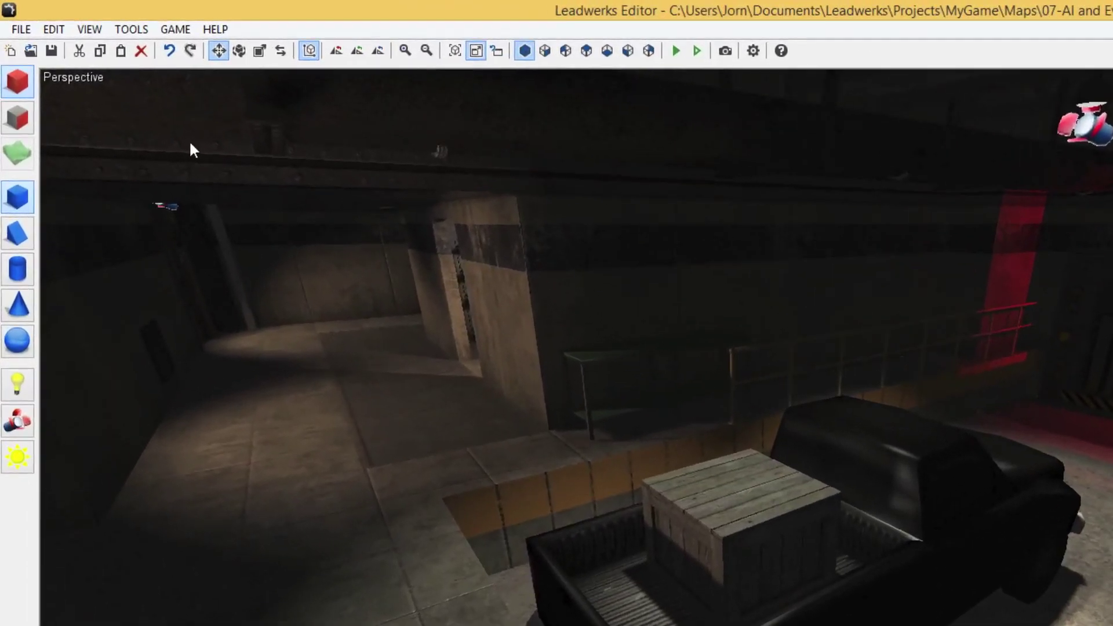
Build the navigation mesh with a max edge length of 10 and a max edge error of 1.3
{"action": "left_click", "coordinate": [122, 30]}
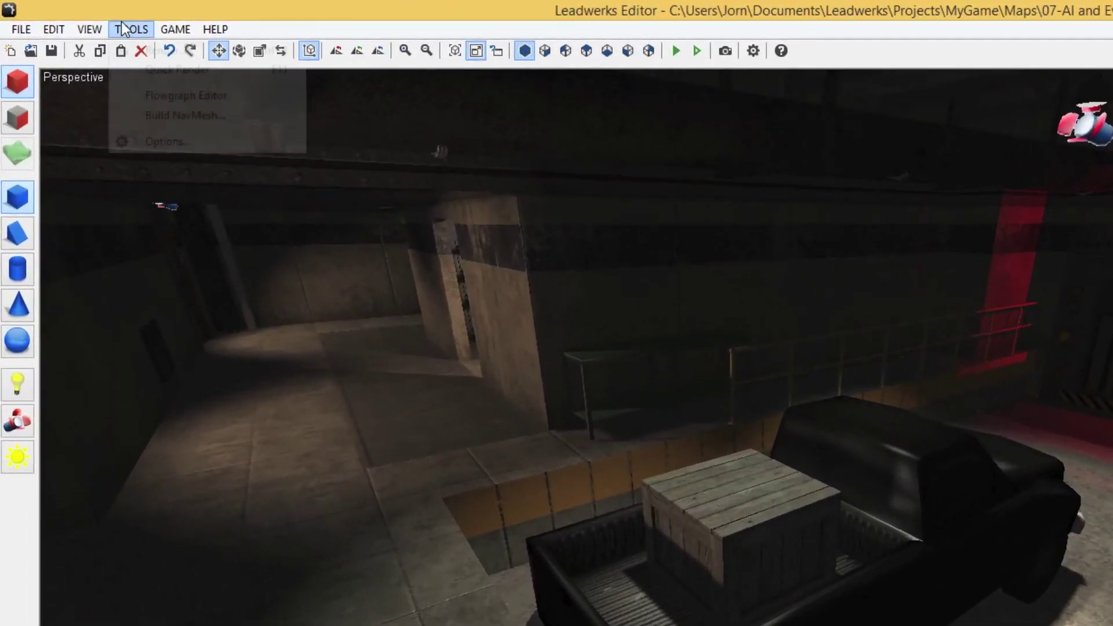
{"action": "left_click", "coordinate": [177, 115]}
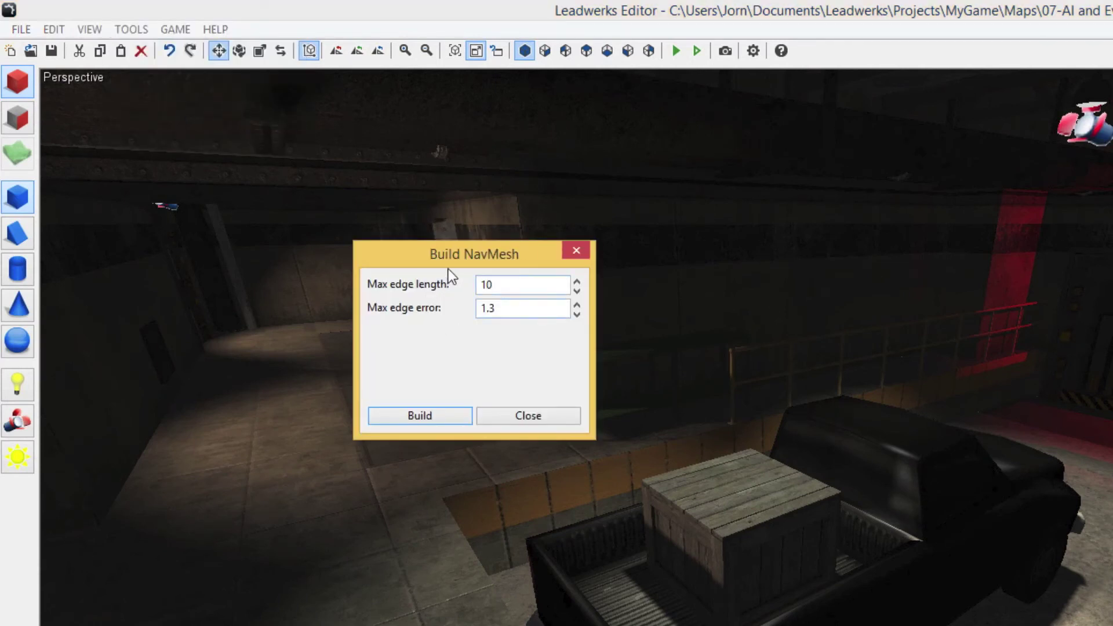
{"action": "left_click_drag", "start_coordinate": [494, 266], "coordinate": [548, 295]}
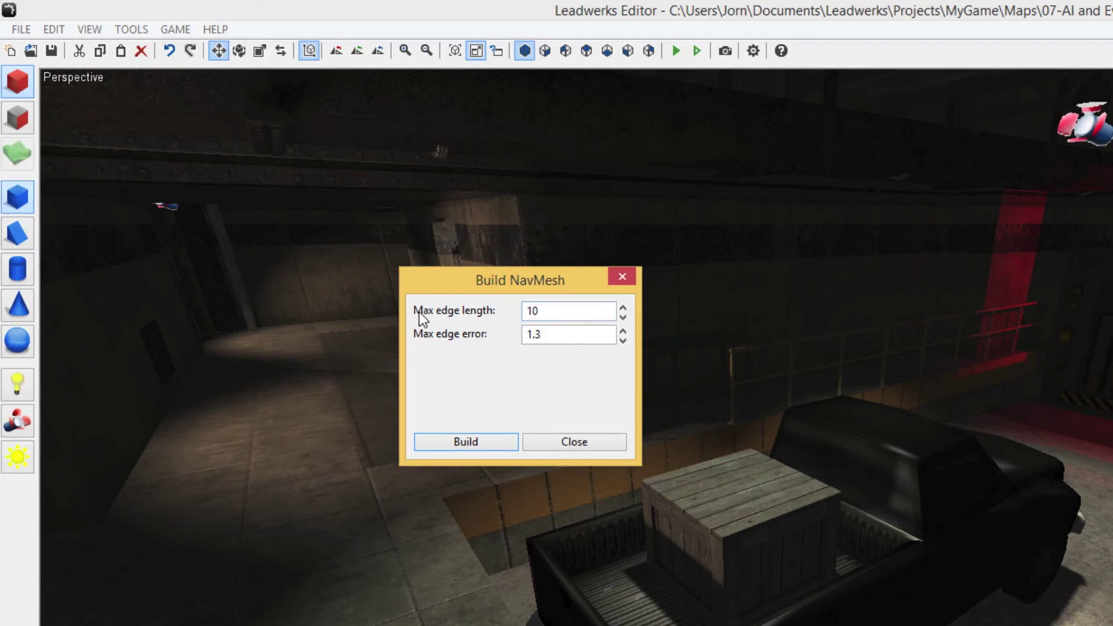
{"action": "left_click_drag", "start_coordinate": [564, 318], "coordinate": [496, 315]}
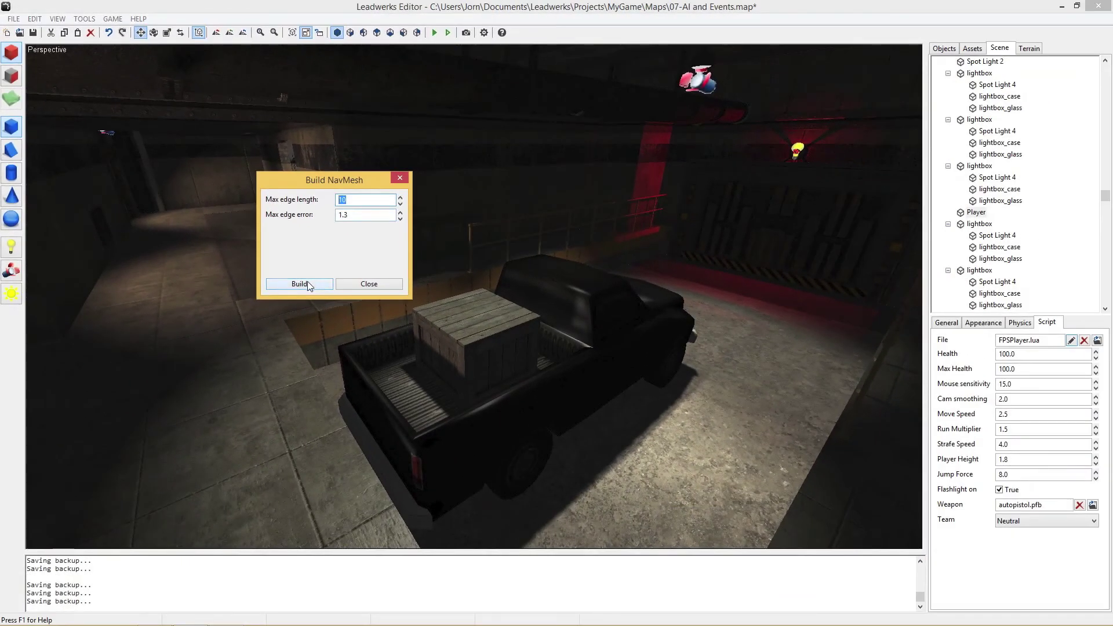
{"action": "left_click", "coordinate": [307, 282]}
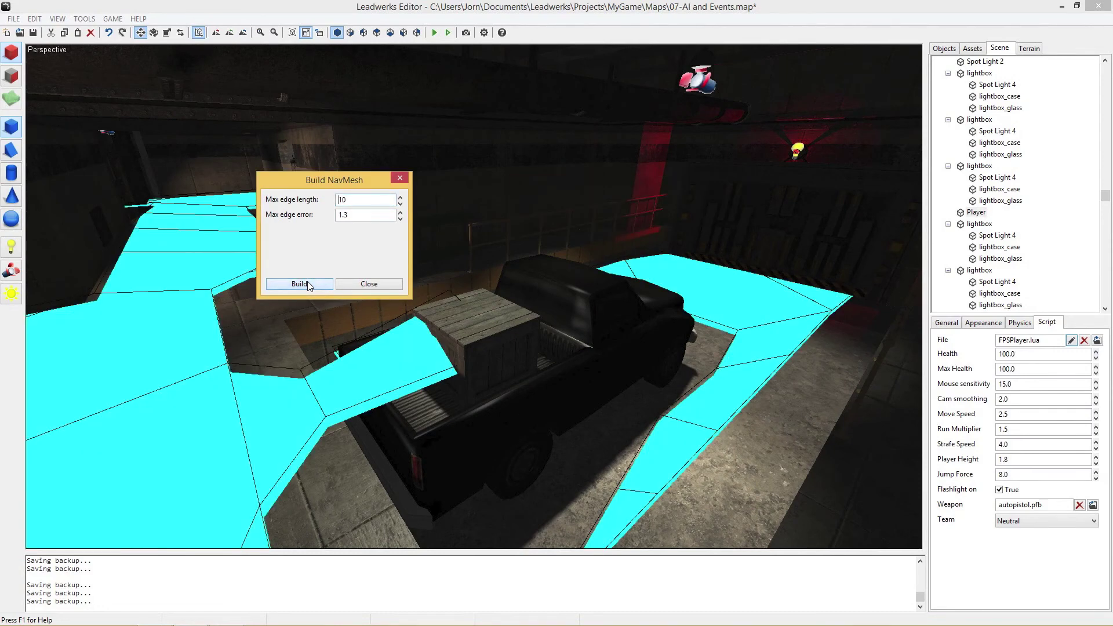
Close the Build NavMesh dialog and examine the navigation mesh covering the corridor floor
{"action": "left_click", "coordinate": [400, 178]}
{"action": "key", "text": "d"}
{"action": "right_click_drag", "start_coordinate": [424, 204], "coordinate": [400, 188]}
{"action": "key", "text": "w"}
{"action": "key", "text": "s"}
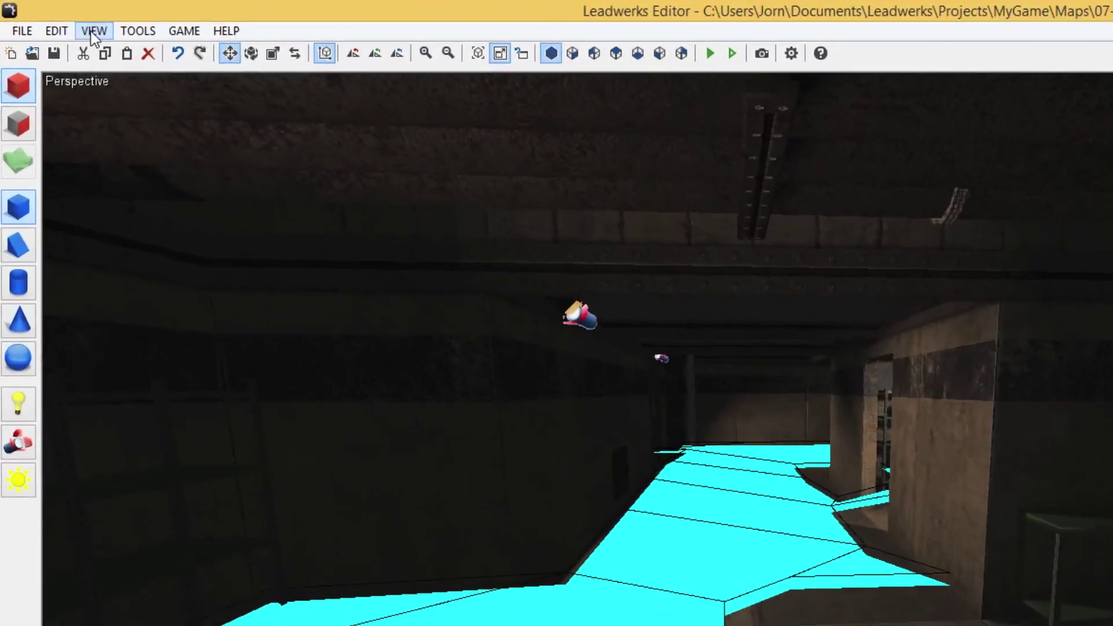
Hide the navigation mesh display in the viewport and show it again
{"action": "left_click", "coordinate": [56, 19]}
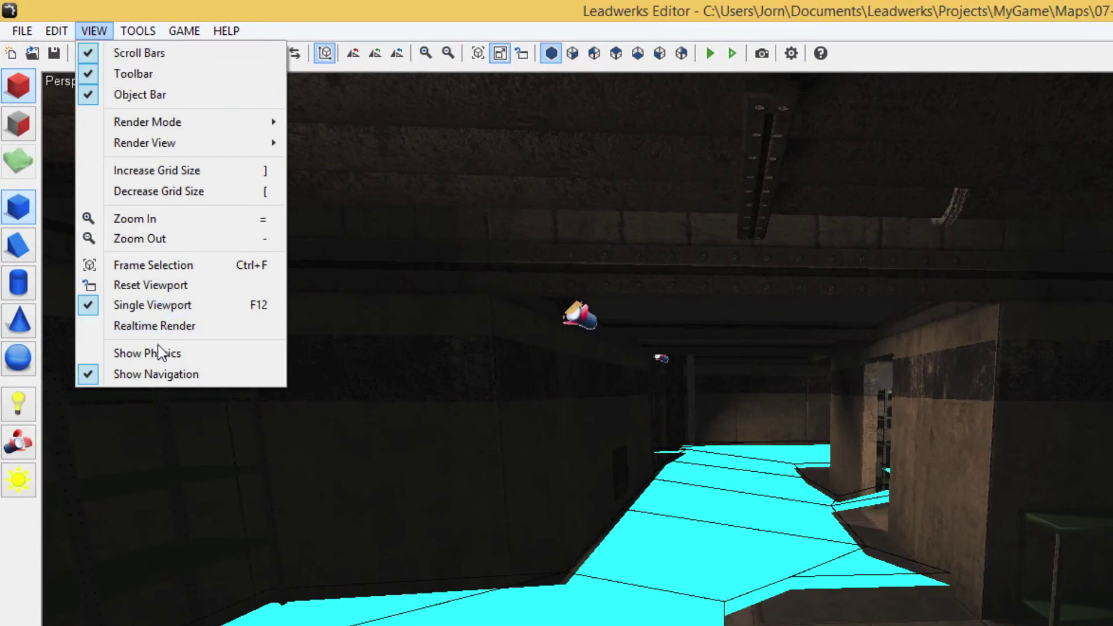
{"action": "left_click", "coordinate": [152, 374]}
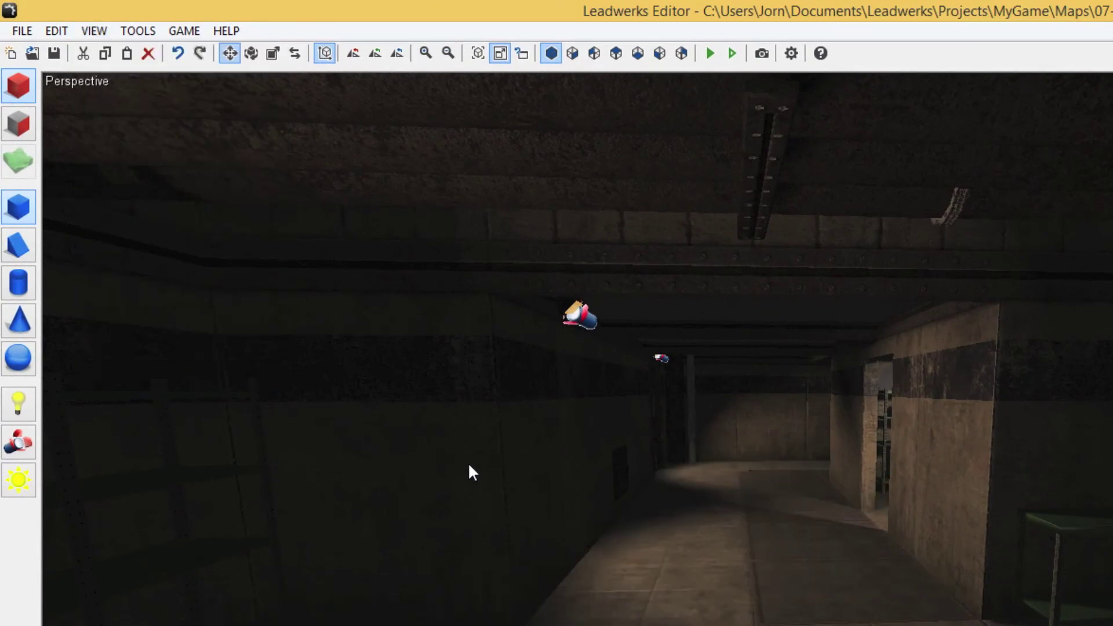
{"action": "left_click", "coordinate": [94, 30]}
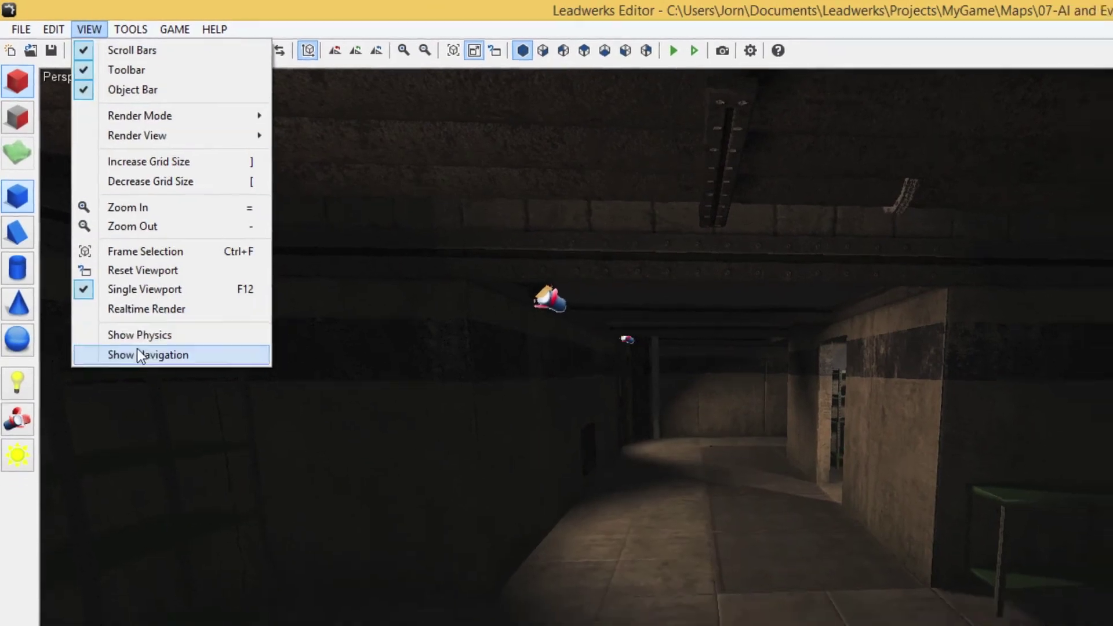
{"action": "left_click", "coordinate": [150, 373]}
Go down the corridor to the sliding door beneath the spotlight and select the door
{"action": "right_click_drag", "start_coordinate": [572, 389], "coordinate": [429, 346]}
{"action": "key", "text": "w"}
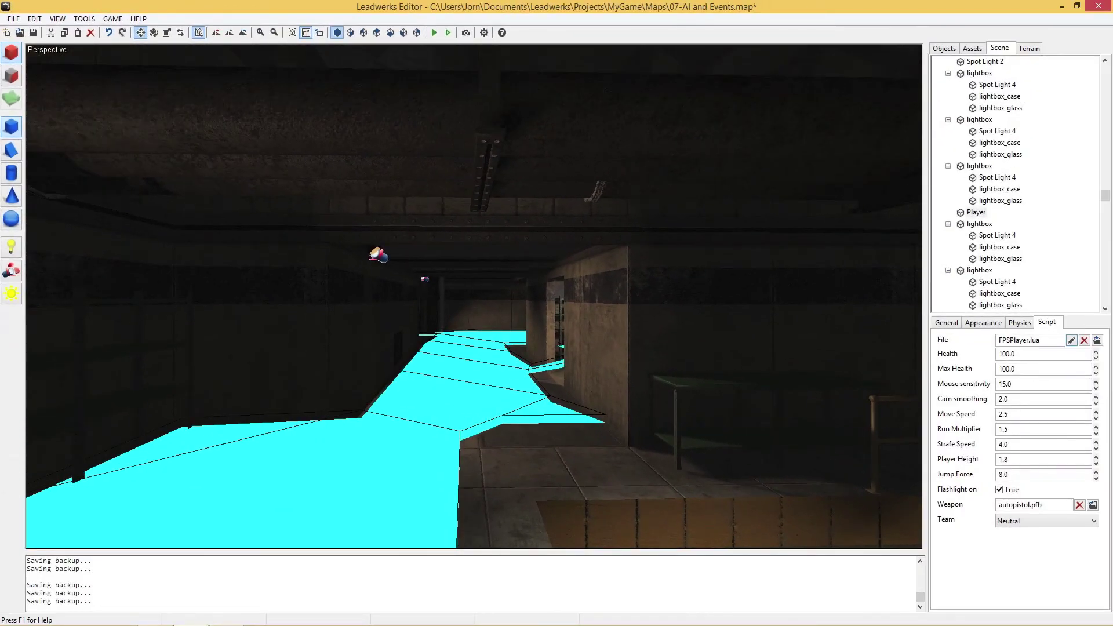
{"action": "key", "text": "w"}
{"action": "key", "text": "w"}
{"action": "key", "text": "s"}
{"action": "right_click_drag", "start_coordinate": [559, 284], "coordinate": [474, 296]}
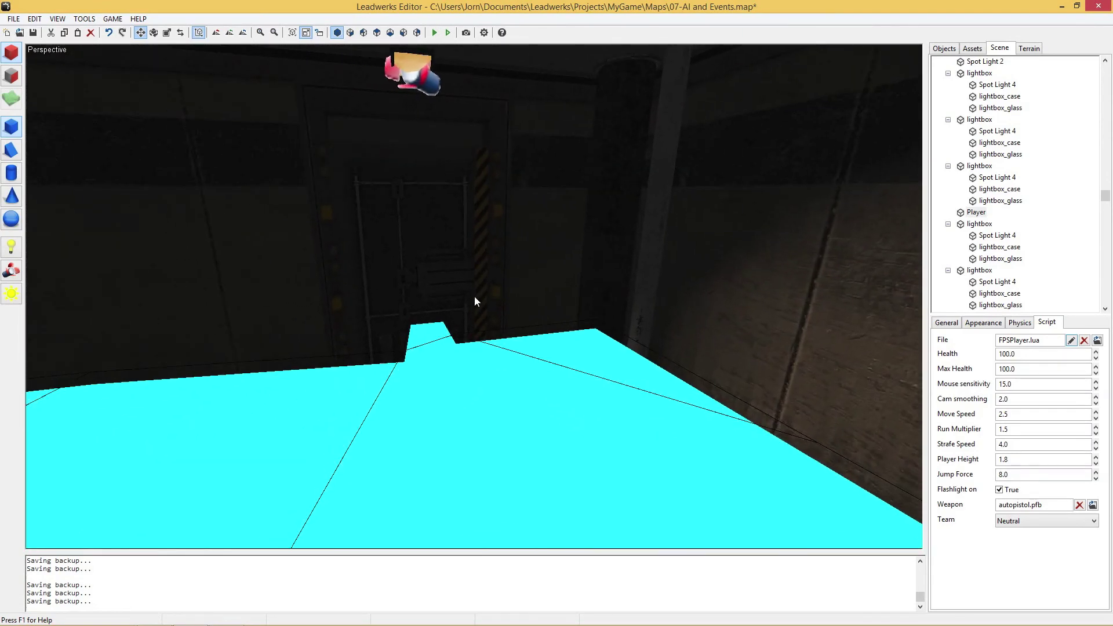
{"action": "left_click", "coordinate": [454, 268]}
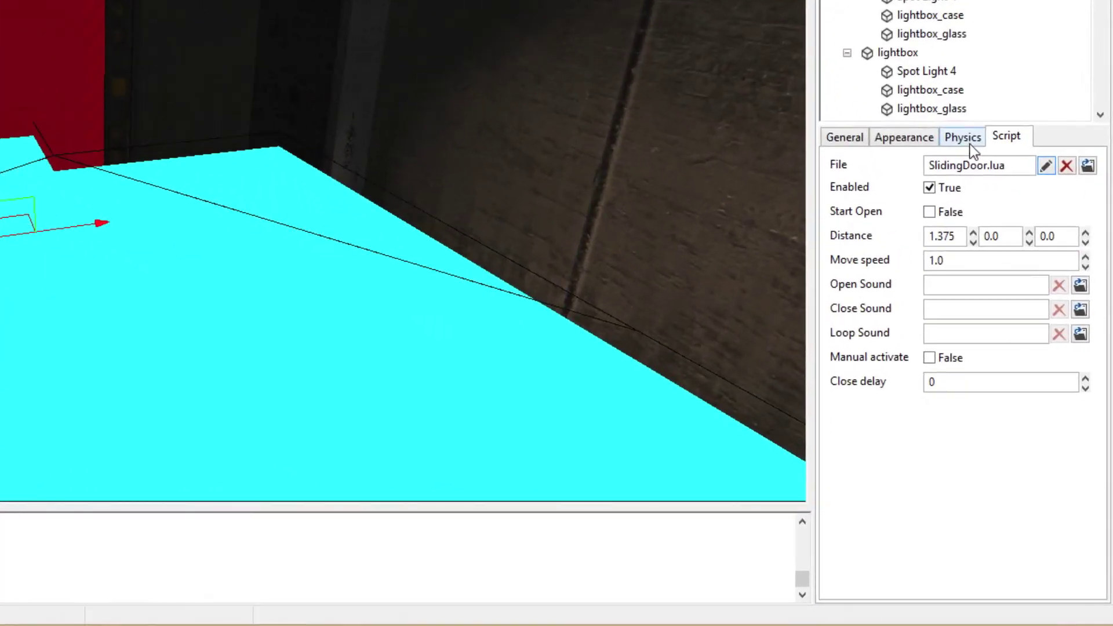
Enable Nav obstacle in the door's physics settings and rebuild the navigation mesh with max edge length 10 and max edge error 1.3
{"action": "left_click", "coordinate": [963, 139]}
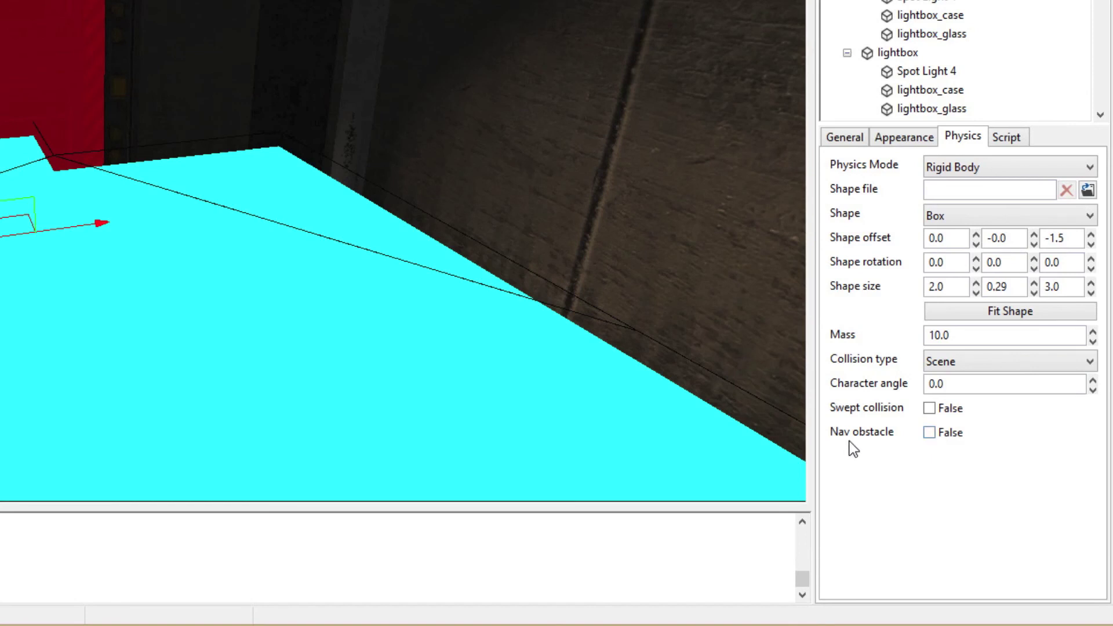
{"action": "left_click", "coordinate": [929, 433]}
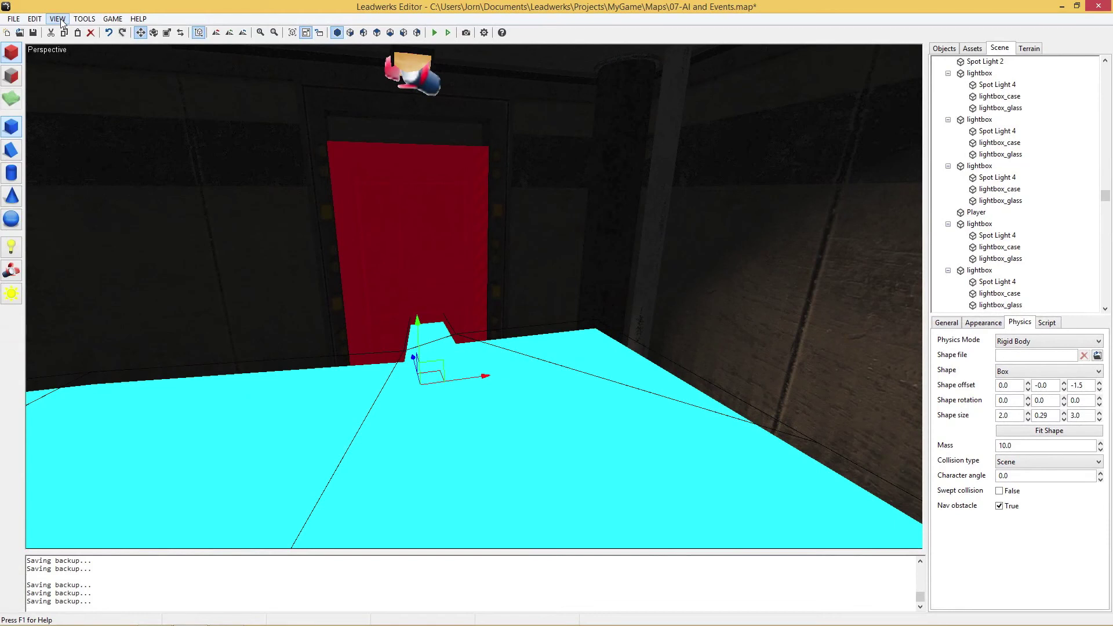
{"action": "left_click", "coordinate": [84, 19]}
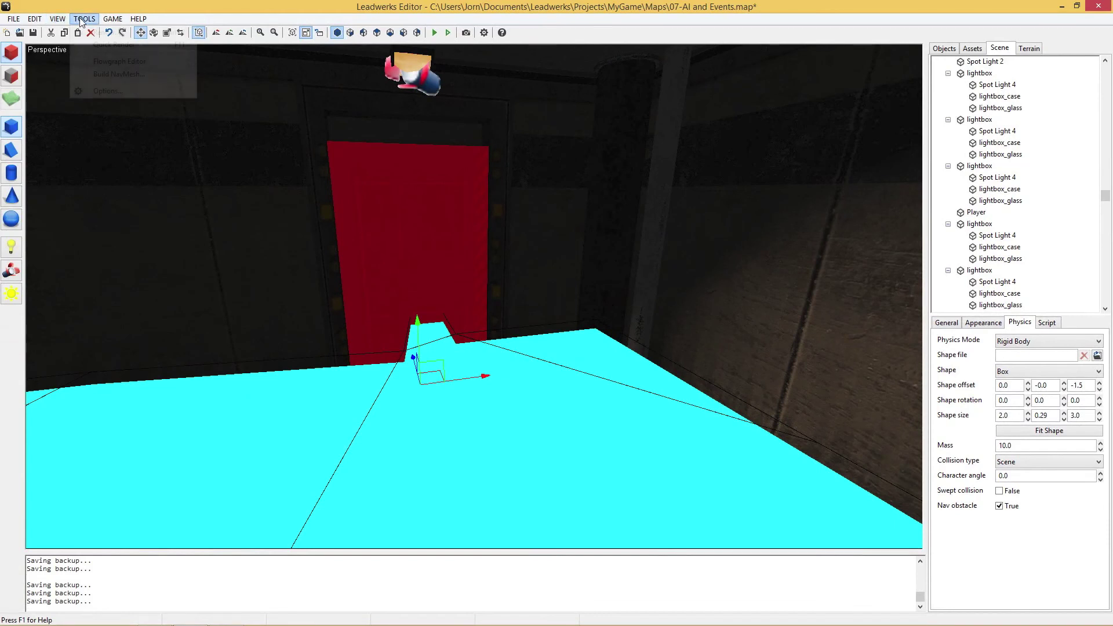
{"action": "left_click", "coordinate": [107, 72]}
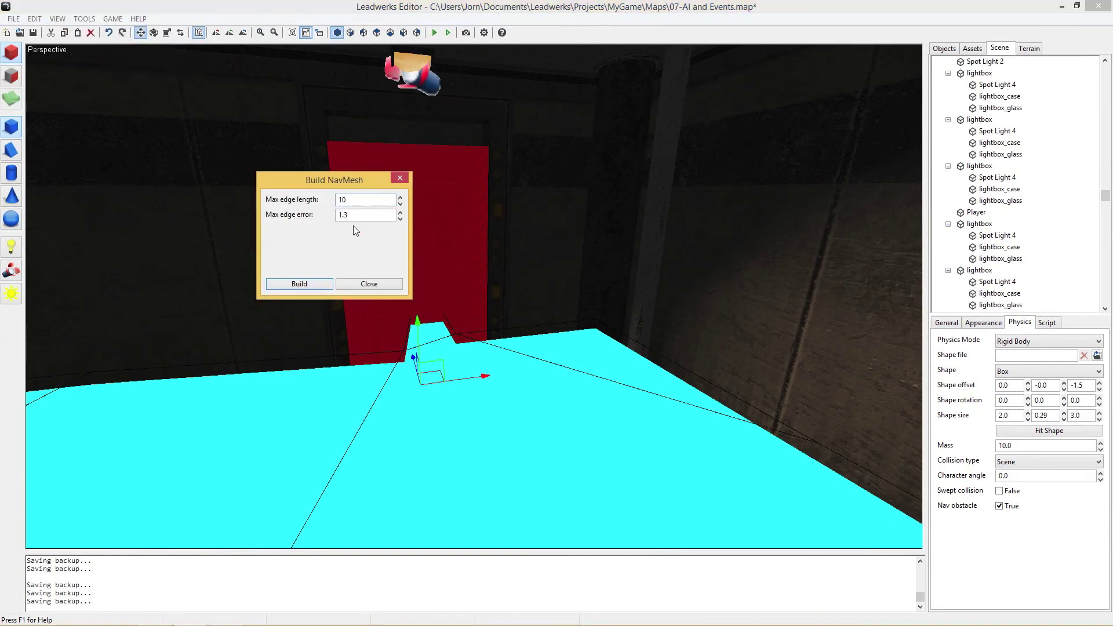
{"action": "left_click", "coordinate": [302, 284]}
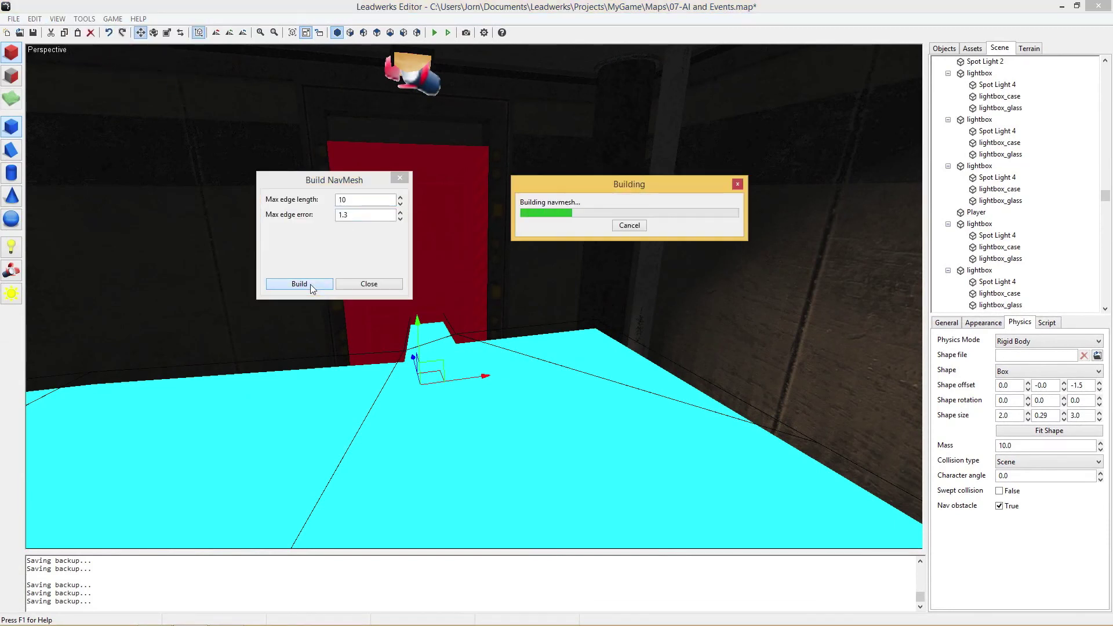
{"action": "left_click", "coordinate": [400, 179]}
Examine the rebuilt navigation mesh around the doorway from several angles
{"action": "right_click_drag", "start_coordinate": [458, 265], "coordinate": [475, 301]}
{"action": "key", "text": "s"}
{"action": "key", "text": "w"}
{"action": "key", "text": "d"}
{"action": "key", "text": "a"}
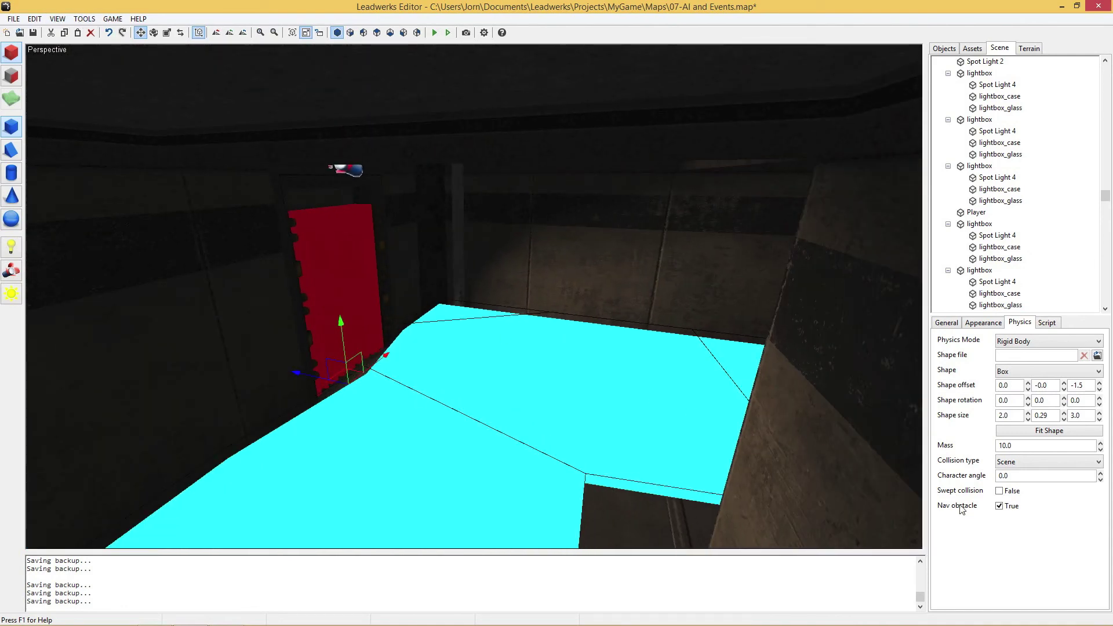
Disable Nav obstacle for the door, rebuild the navigation mesh with the same edge settings and inspect the doorway
{"action": "left_click", "coordinate": [999, 507]}
{"action": "left_click", "coordinate": [119, 73]}
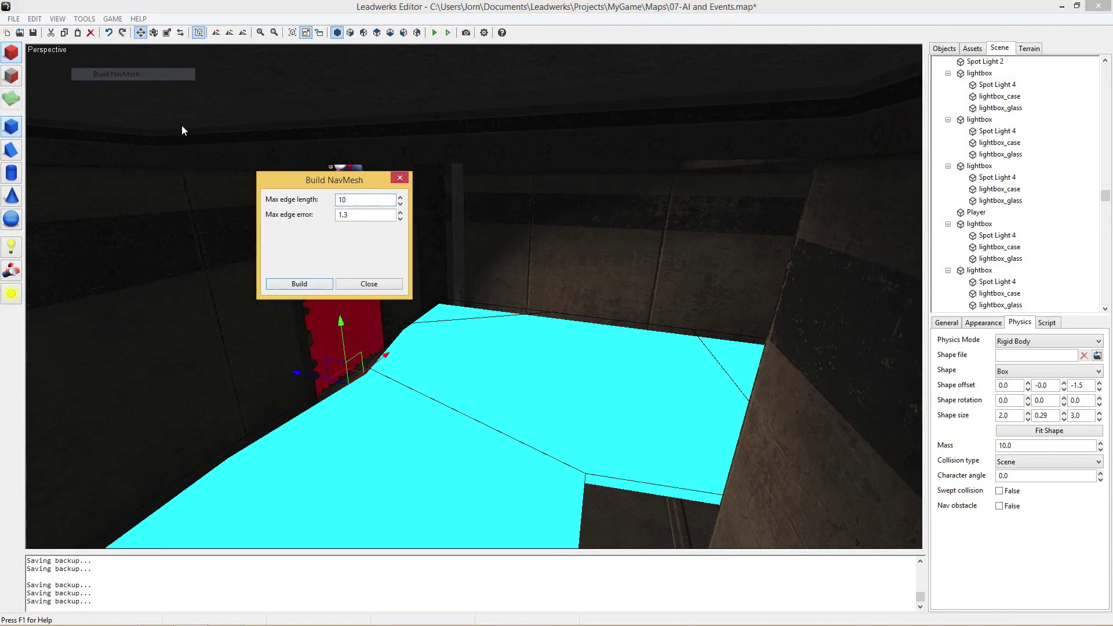
{"action": "left_click", "coordinate": [315, 282]}
{"action": "right_click_drag", "start_coordinate": [418, 338], "coordinate": [382, 323]}
{"action": "key", "text": "w"}
{"action": "left_click", "coordinate": [388, 283]}
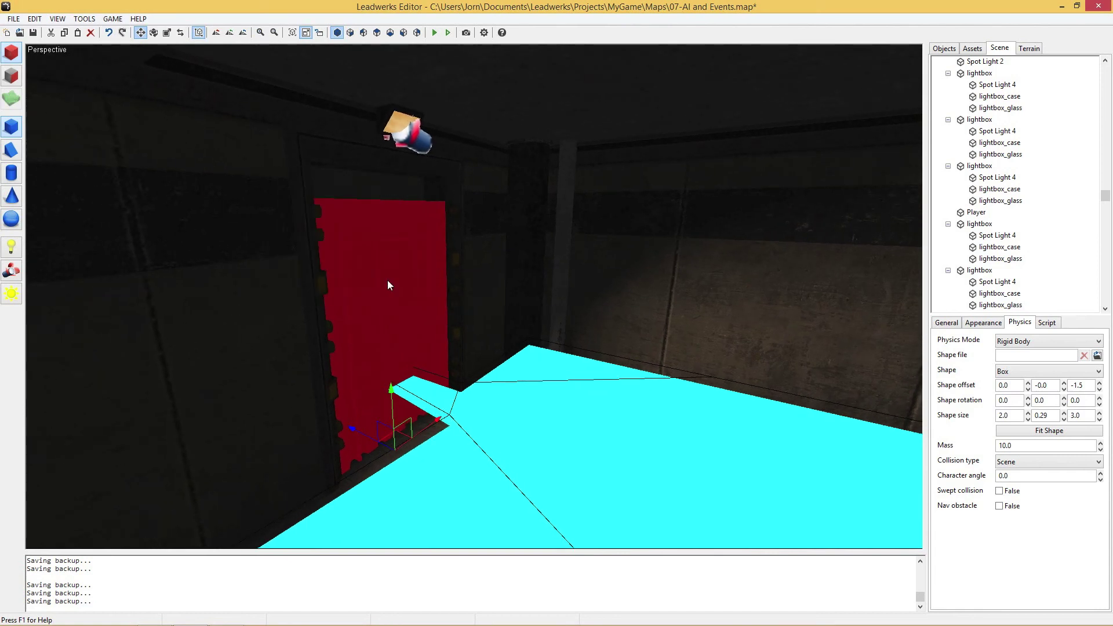